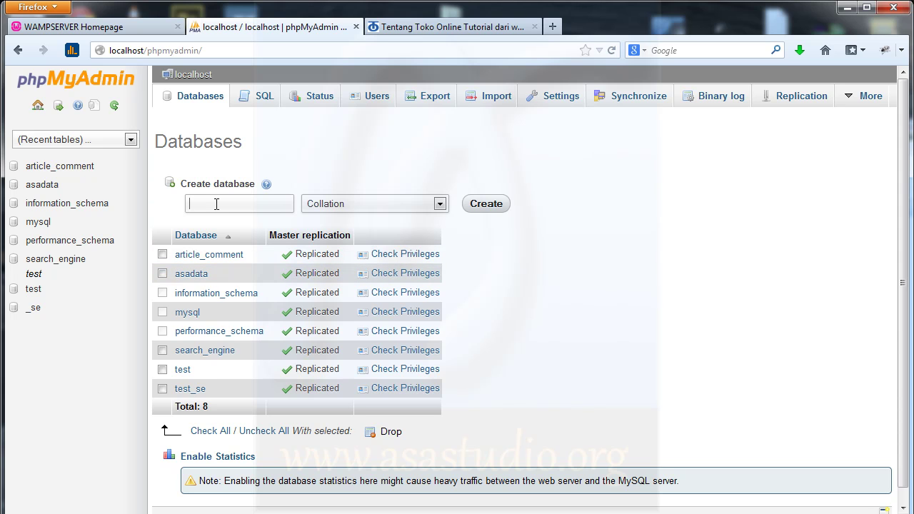
Create a new database named db2tgl and open it
type("db2tgl")
left_click(491, 207)
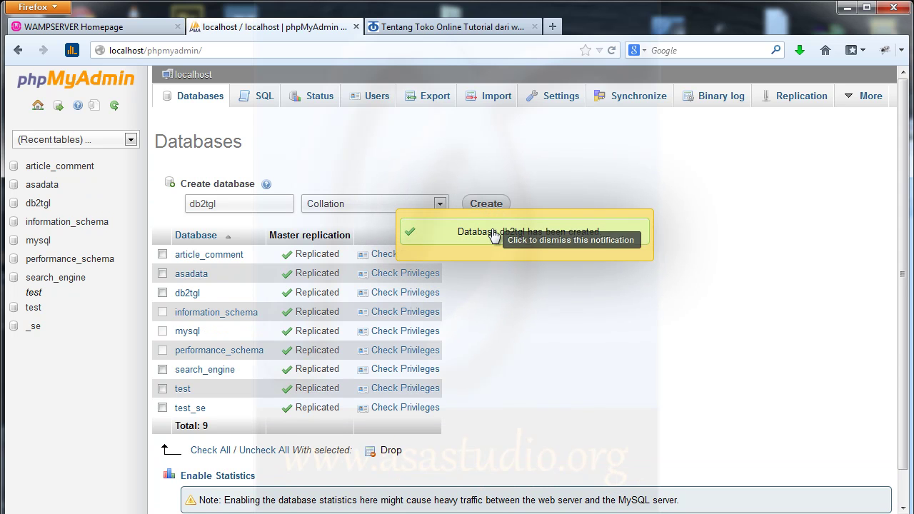
left_click(40, 204)
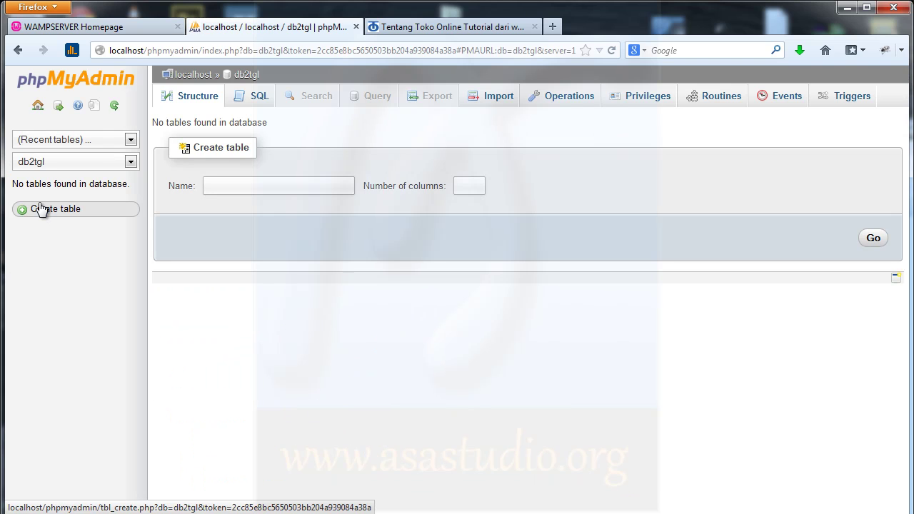
Import database.sql from C:\wamp\www\as-tutorial\data-2-tgl\db into the db2tgl database with the default SQL import options
left_click(493, 100)
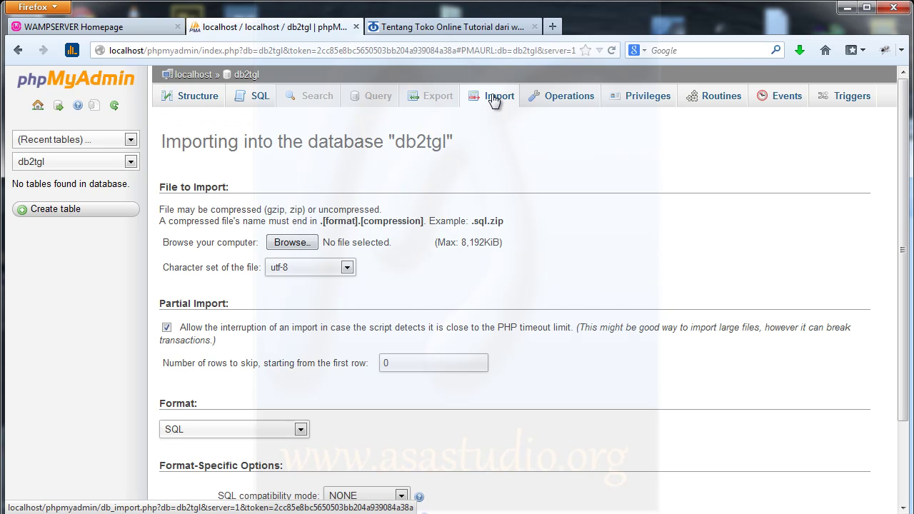
left_click(283, 244)
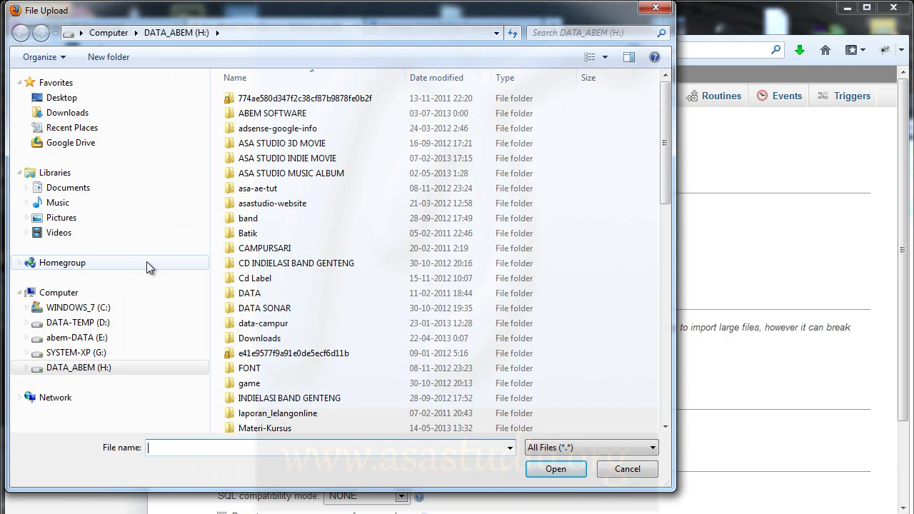
left_click(26, 307)
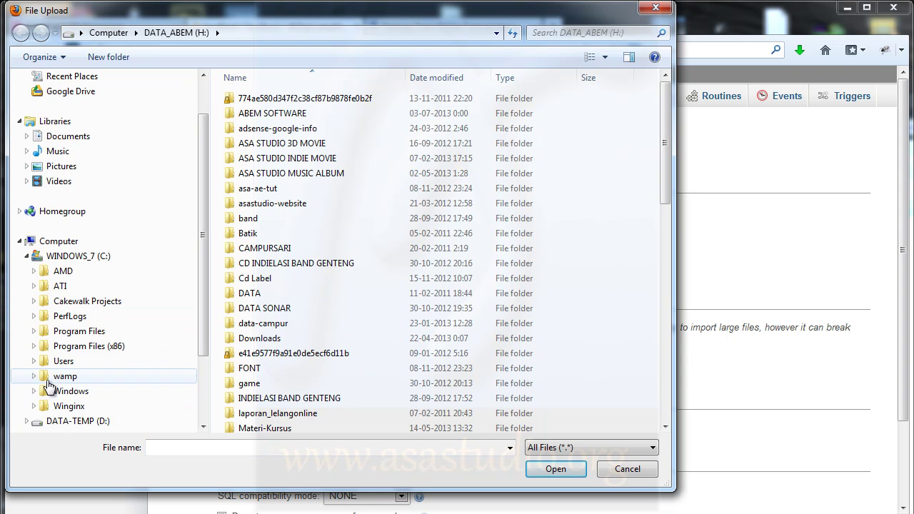
left_click(33, 376)
left_click(67, 407)
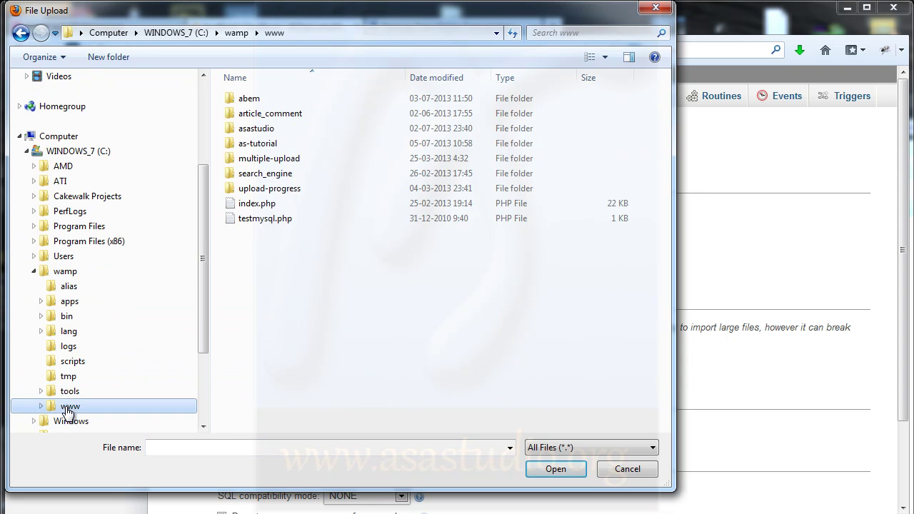
double_click(250, 145)
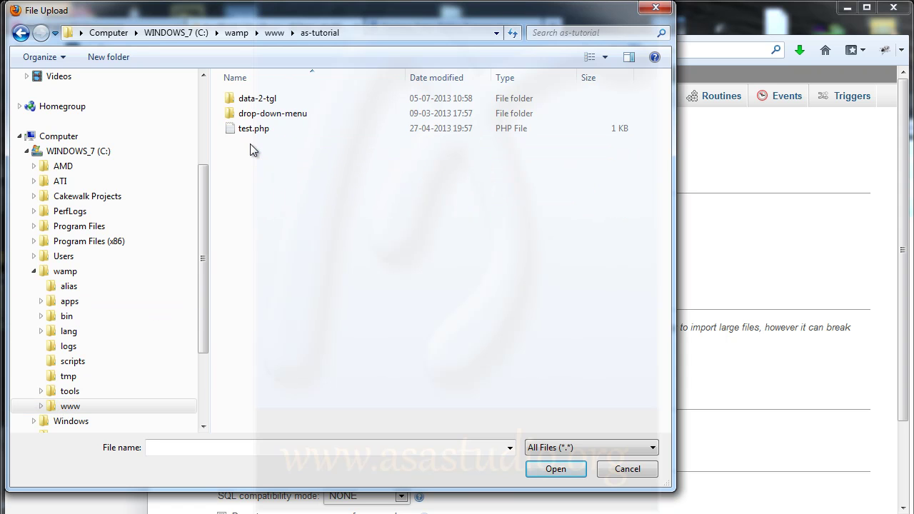
double_click(245, 104)
double_click(245, 104)
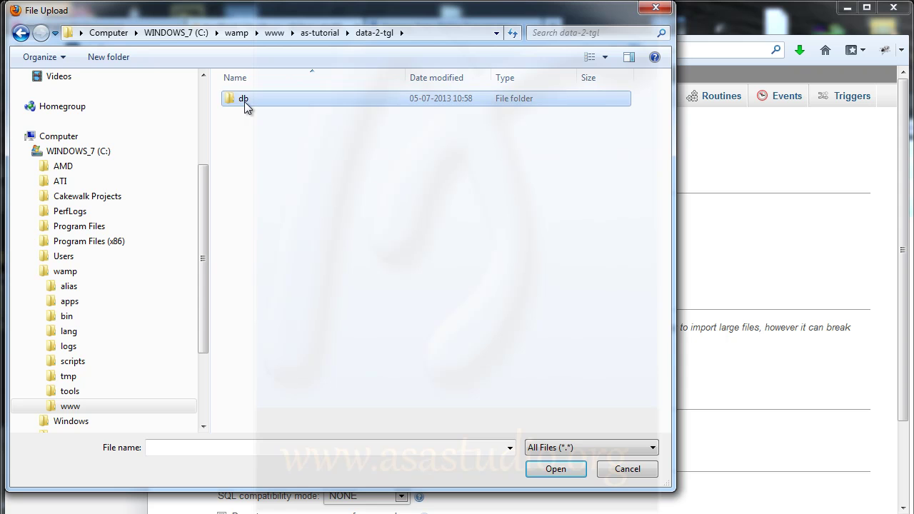
left_click(248, 102)
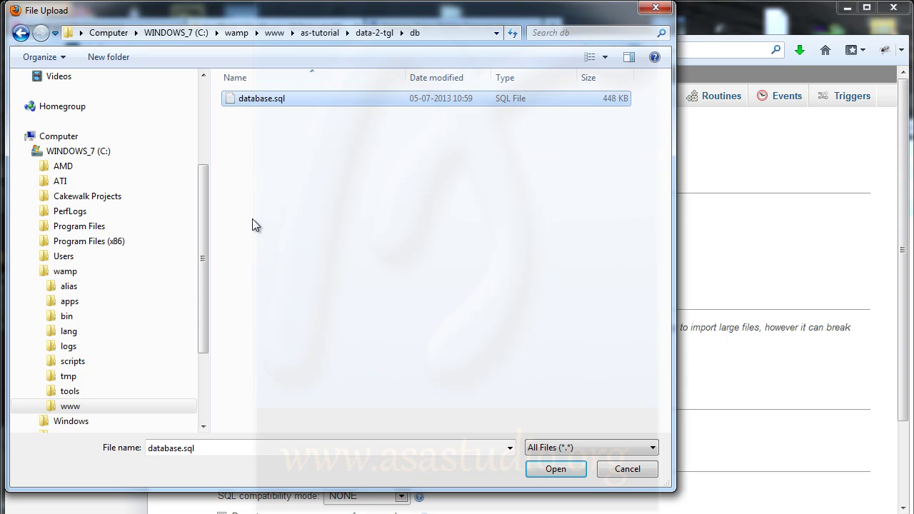
left_click(550, 468)
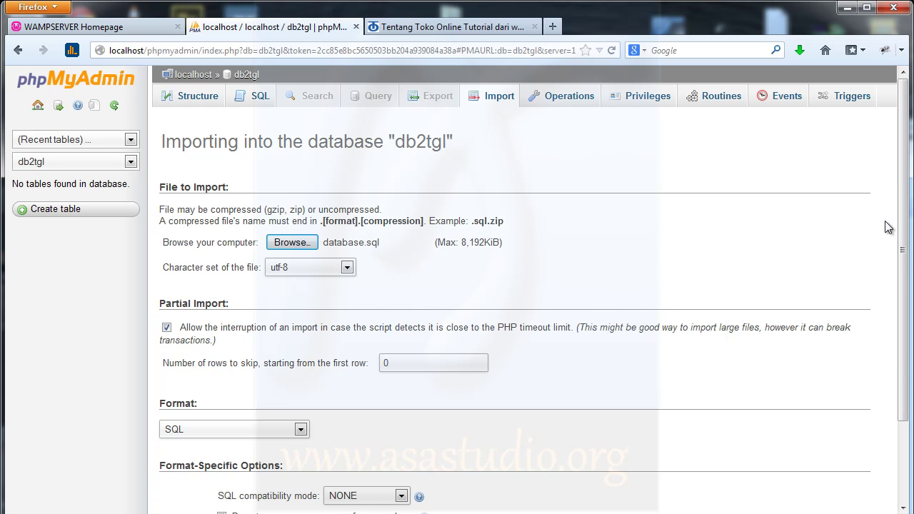
left_click_drag(904, 211, 904, 331)
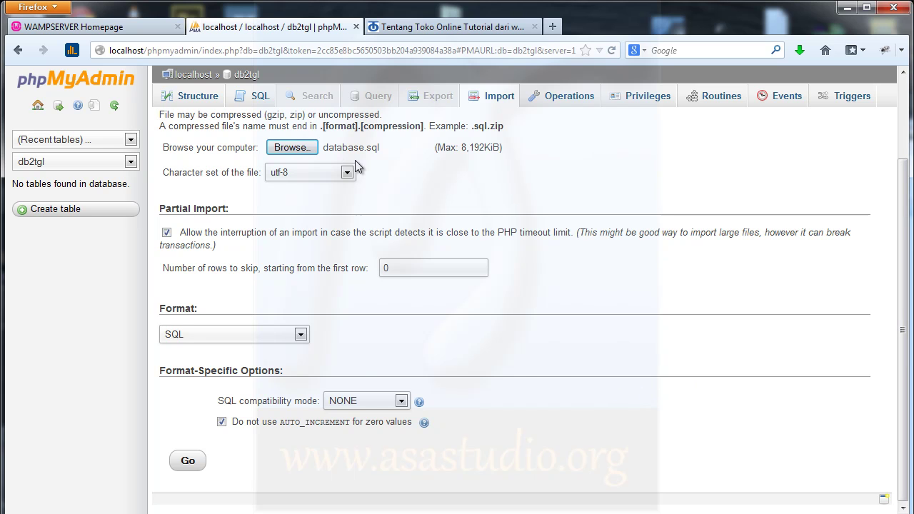
left_click(185, 460)
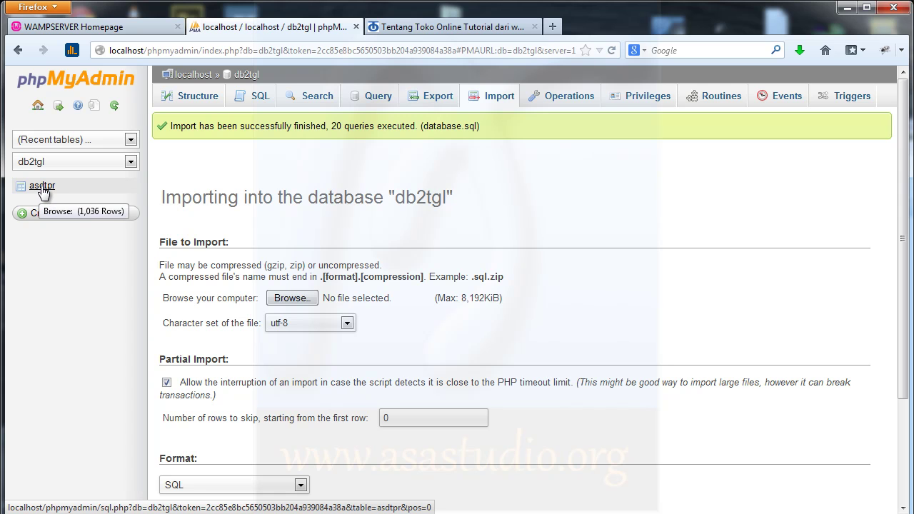
Browse the asdtpr table and examine how dates are stored in the tgl column of its first page of records
left_click(43, 187)
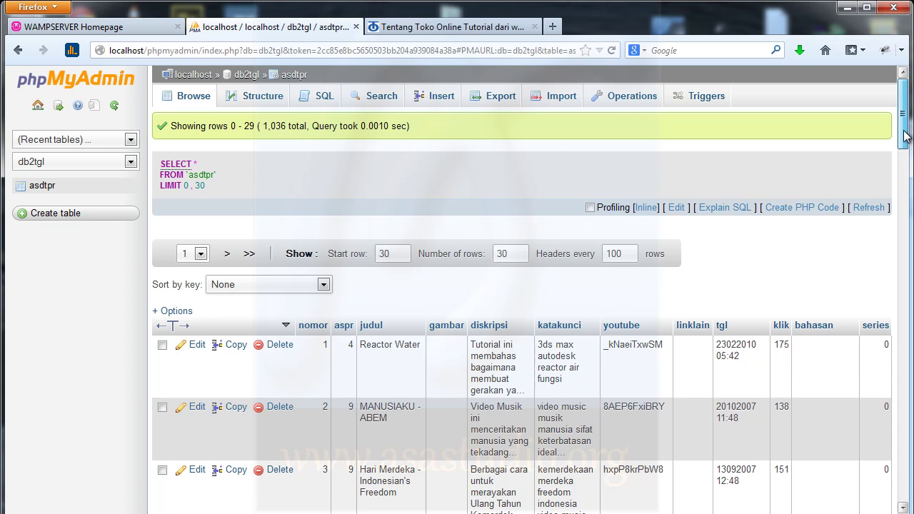
left_click_drag(905, 137, 905, 157)
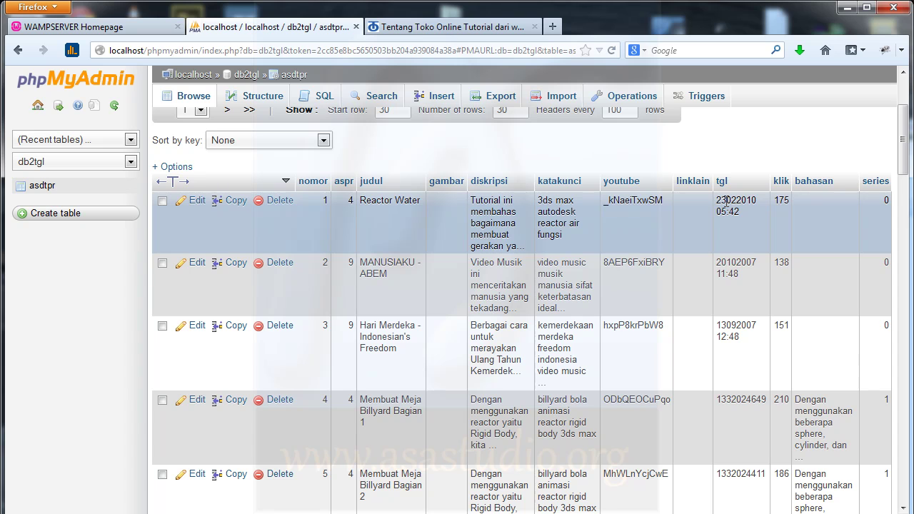
double_click(726, 202)
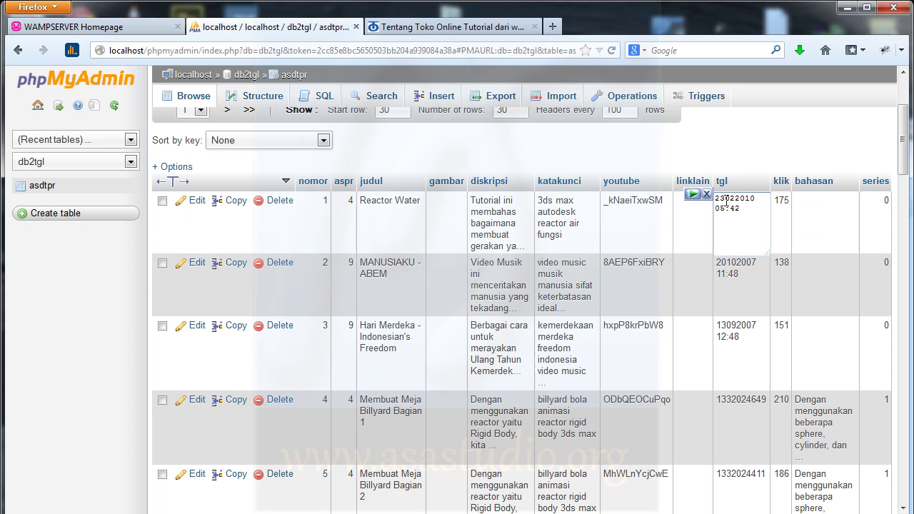
left_click(733, 202)
mouse_move(734, 198)
left_mouse_down()
mouse_move(755, 199)
mouse_move(744, 209)
left_mouse_up()
left_click(744, 210)
scroll(744, 235, "down", 10)
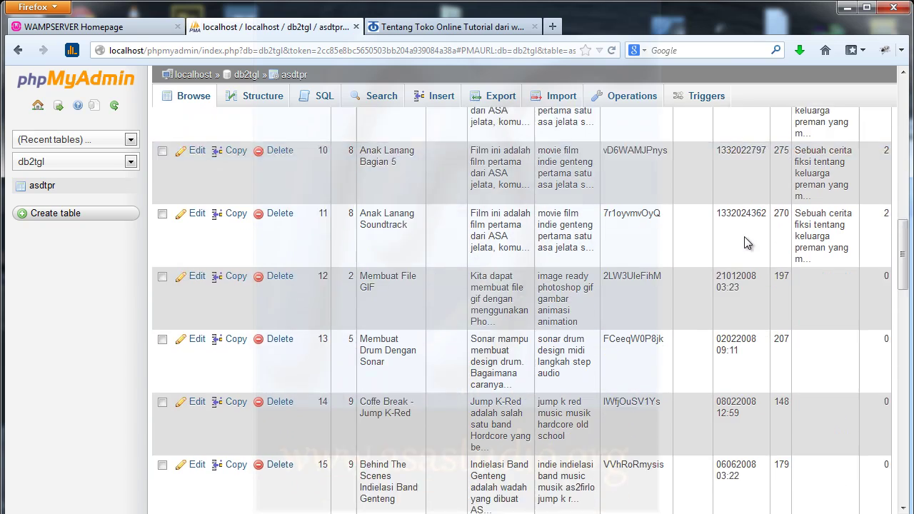
scroll(743, 236, "down", 15)
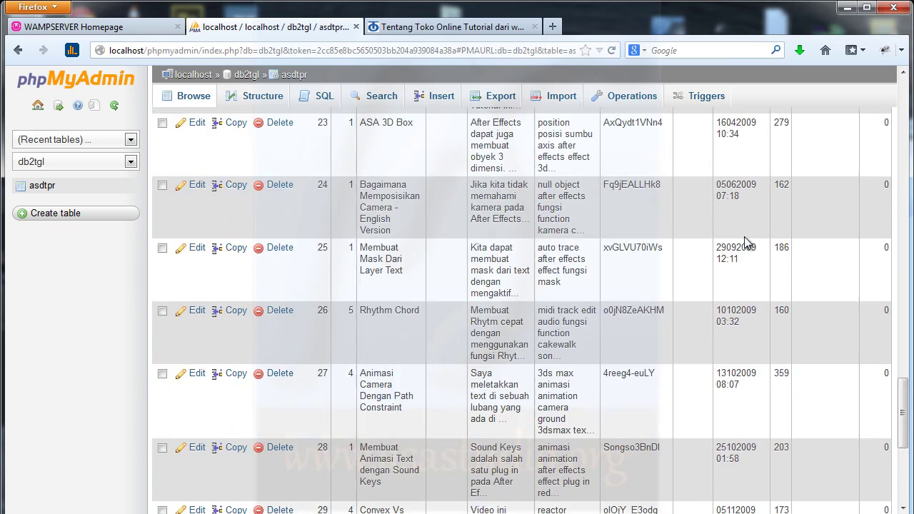
scroll(744, 237, "down", 3)
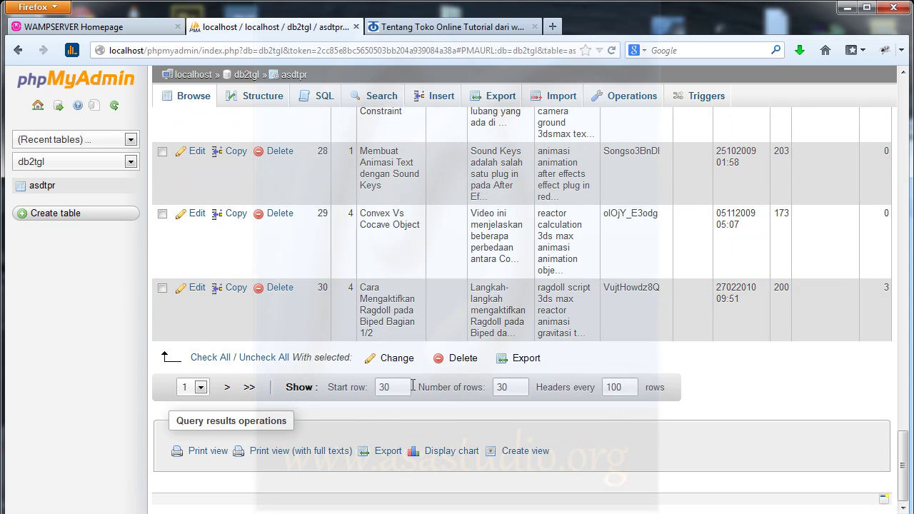
Go to the last page of asdtpr records and examine the format of the tgl value in record 1021
left_click(249, 389)
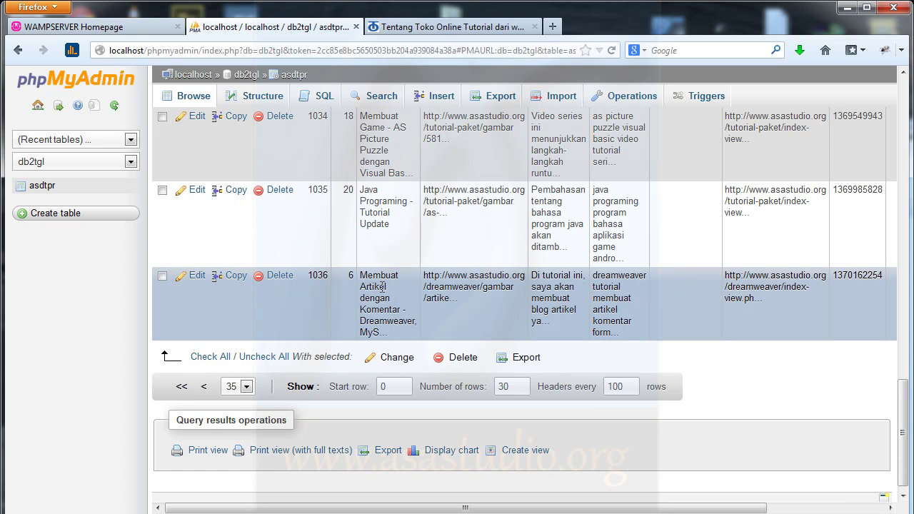
scroll(683, 286, "up", 4)
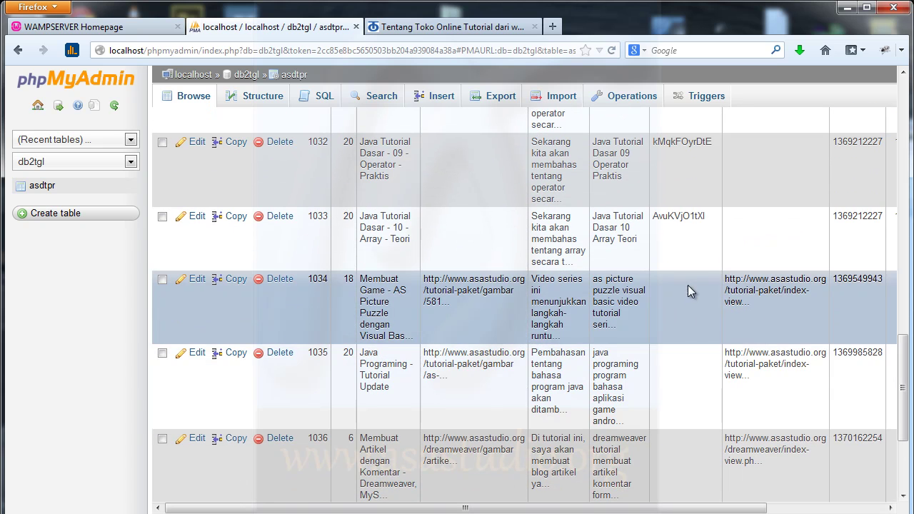
scroll(716, 327, "up", 15)
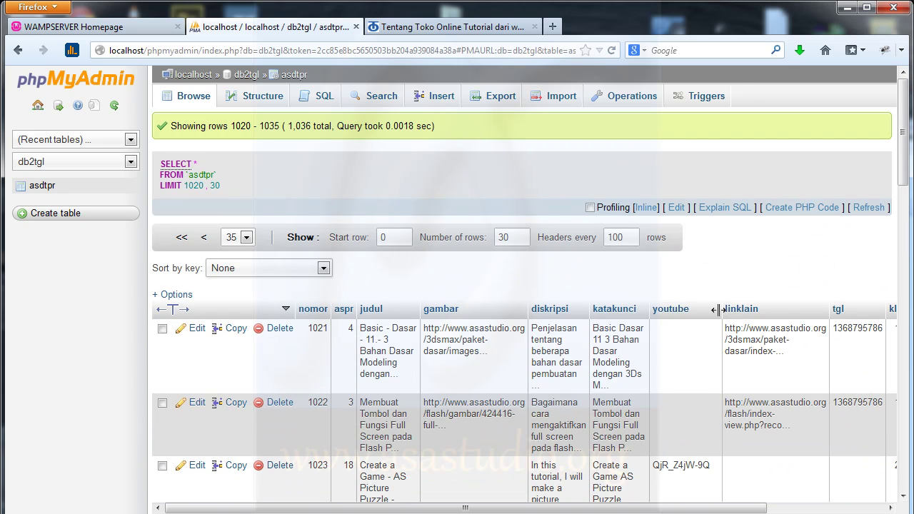
left_click_drag(697, 508, 815, 511)
left_click_drag(716, 328, 769, 328)
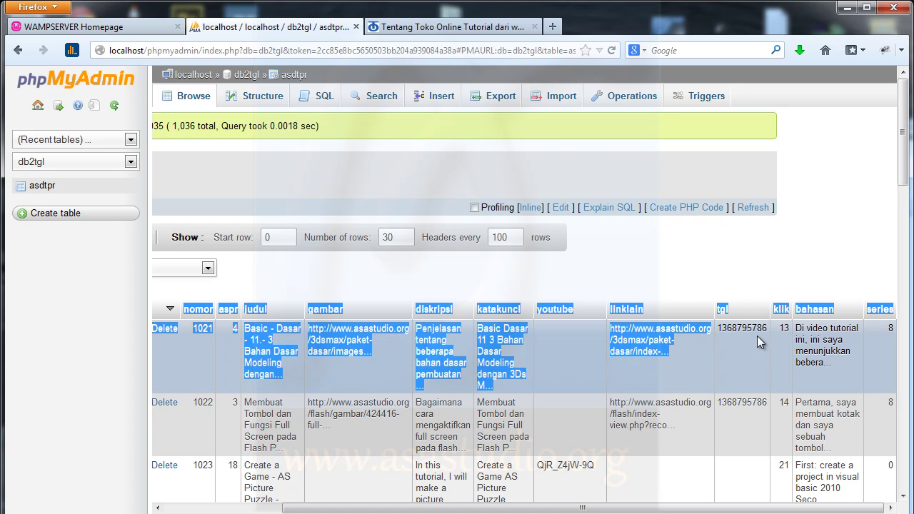
left_click_drag(718, 328, 767, 328)
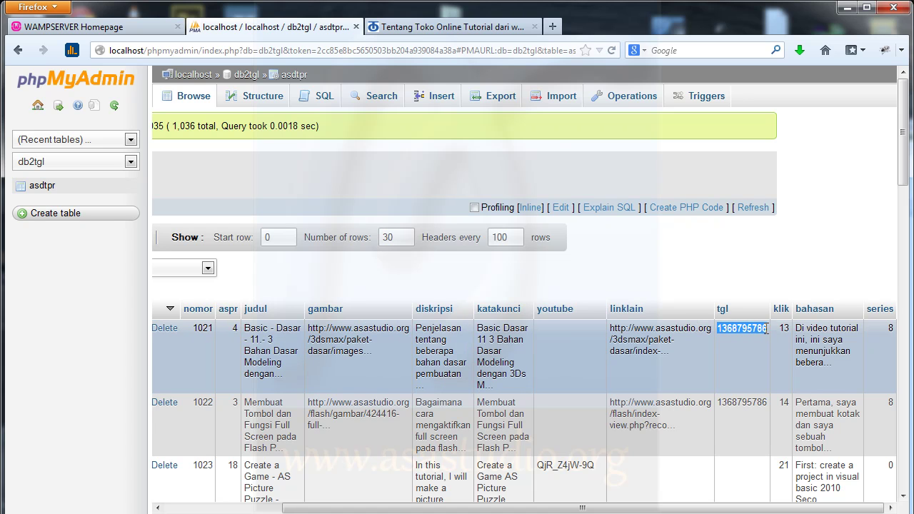
double_click(765, 328)
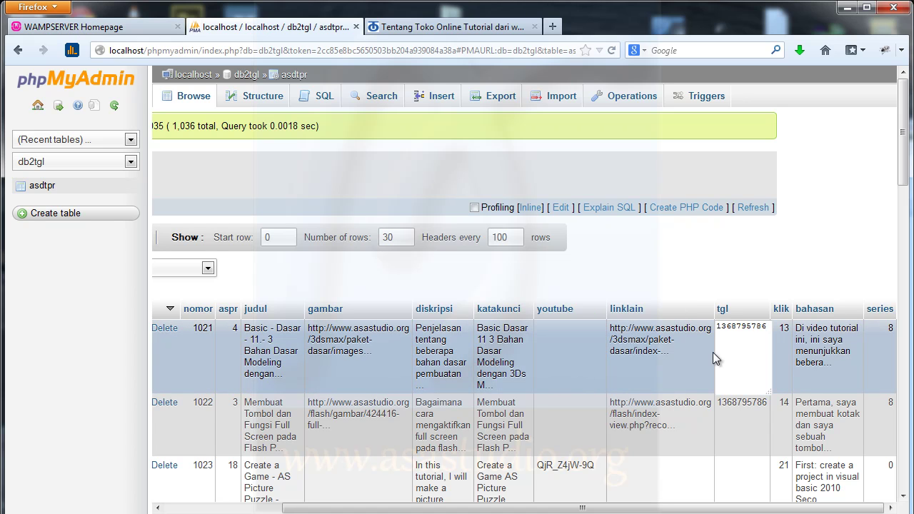
left_click(738, 326)
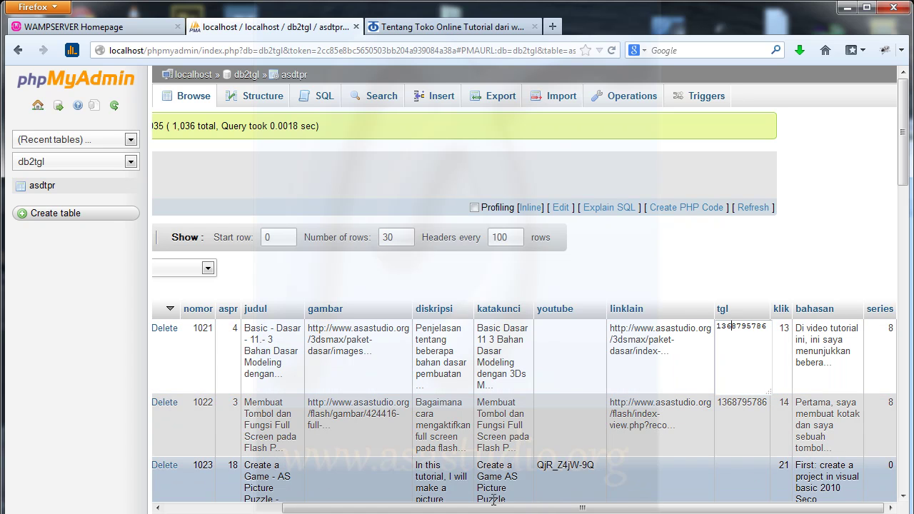
From the WampServer homepage, open the as-tutorial project and view its data-2-tgl folder
left_click(129, 32)
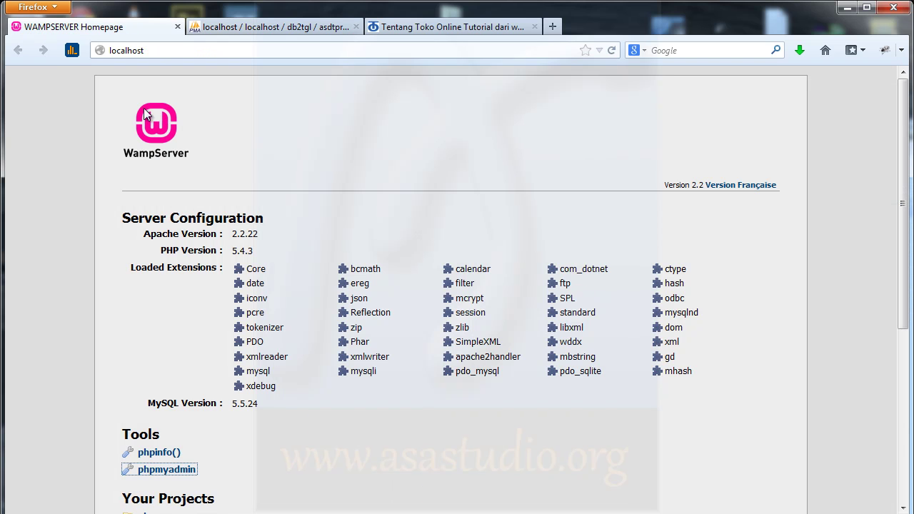
scroll(310, 450, "down", 5)
scroll(310, 447, "down", 2)
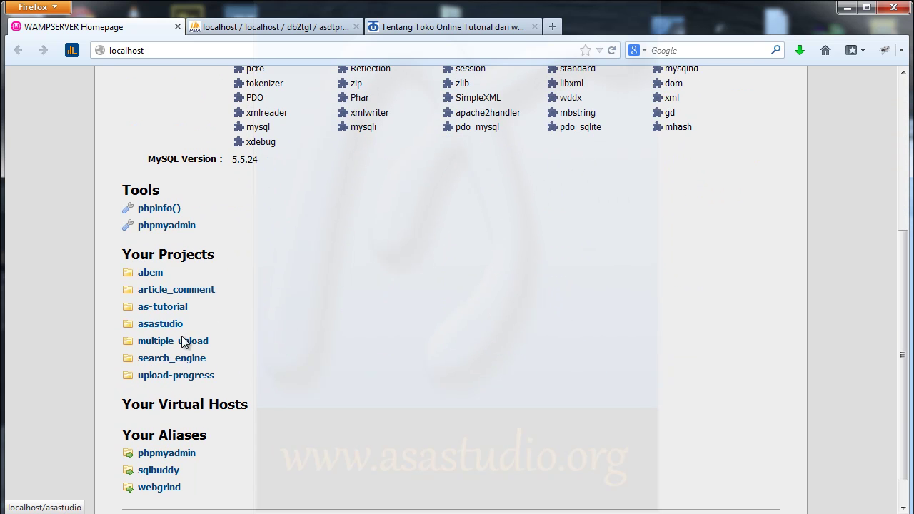
left_click(146, 313)
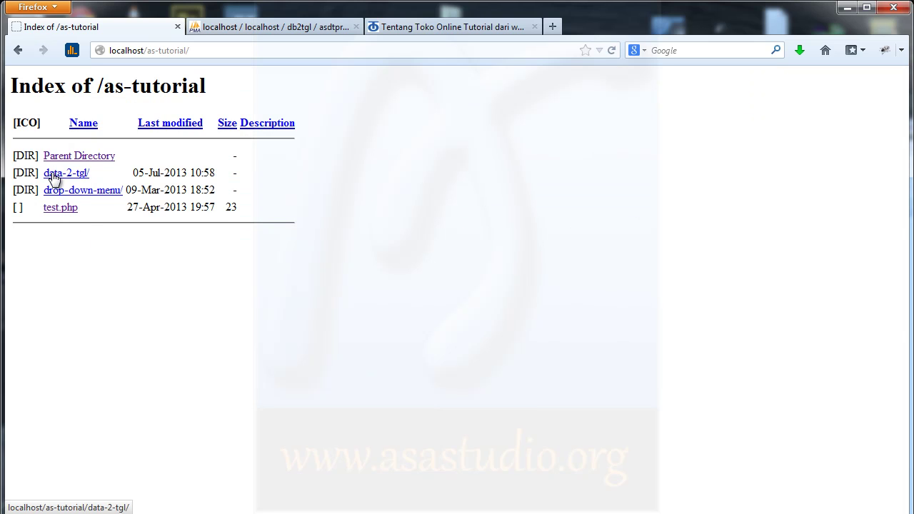
left_click(54, 175)
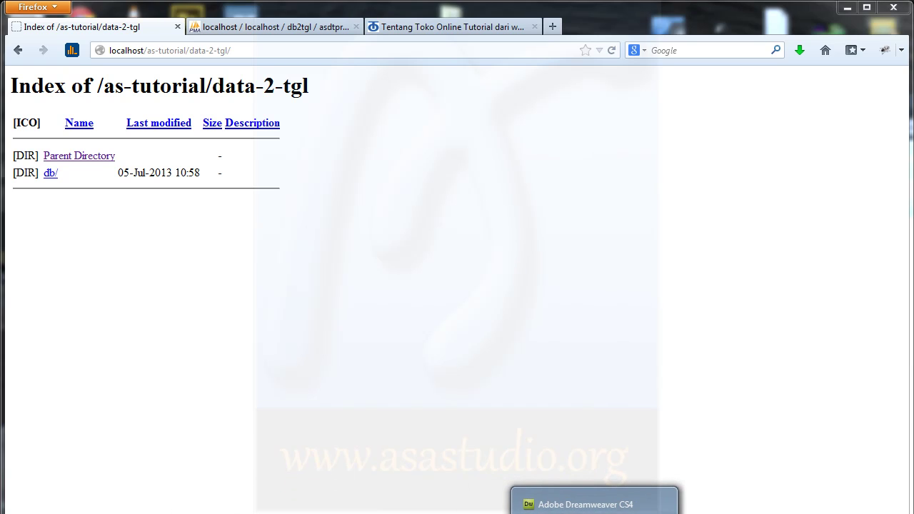
Switch to Adobe Dreamweaver CS4 and start a new site definition with the site name db2tgl
left_click(594, 512)
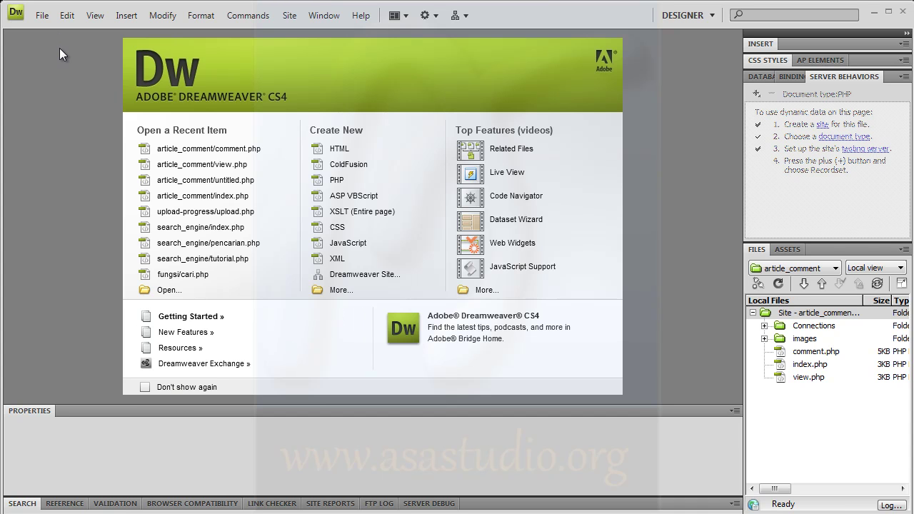
left_click(289, 16)
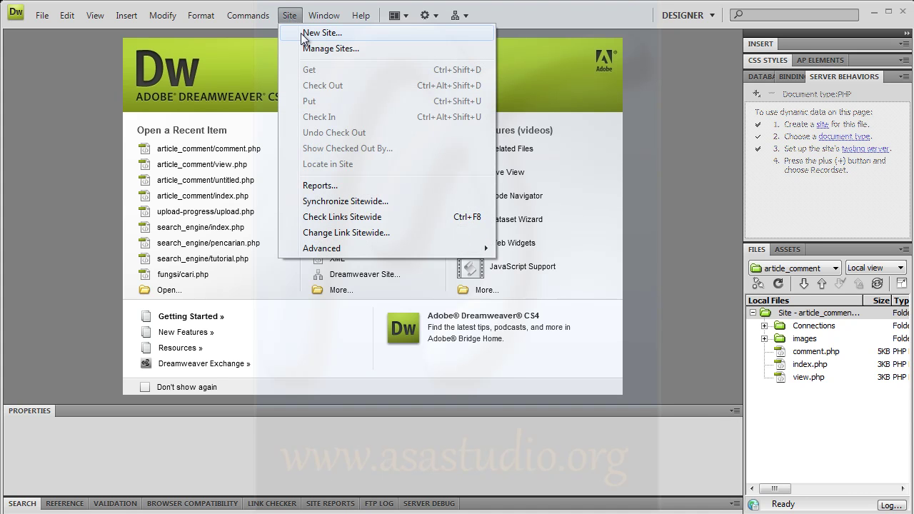
left_click(321, 33)
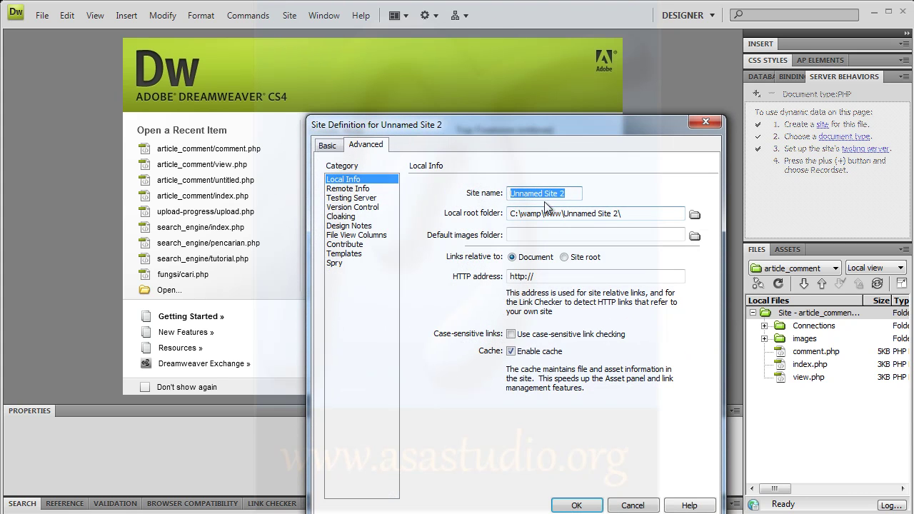
type("db")
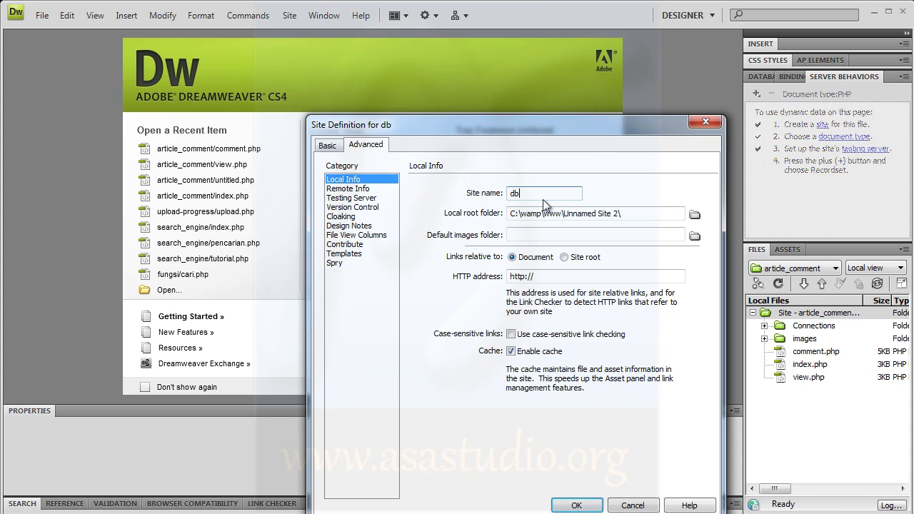
type("2tgl")
Choose the site's local root folder by browsing from www into as-tutorial and its data-2-tgl folder
left_click(695, 215)
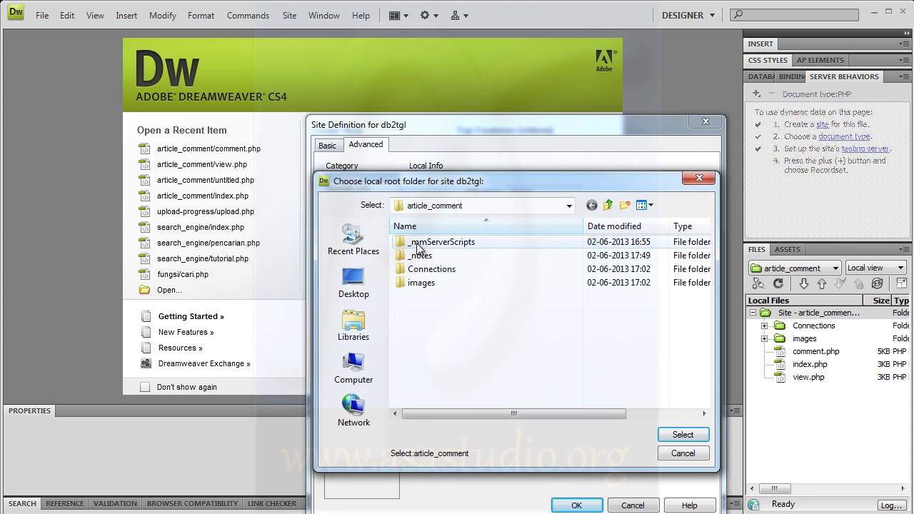
left_click(424, 207)
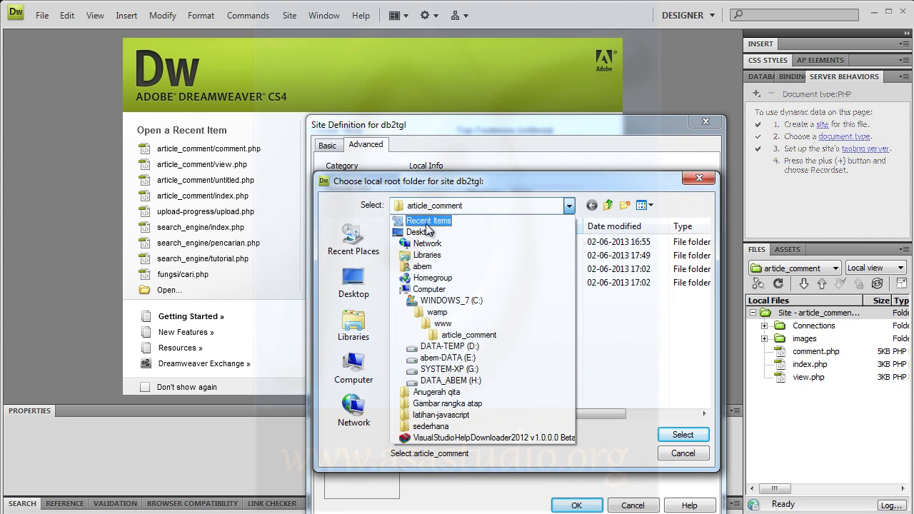
left_click(441, 324)
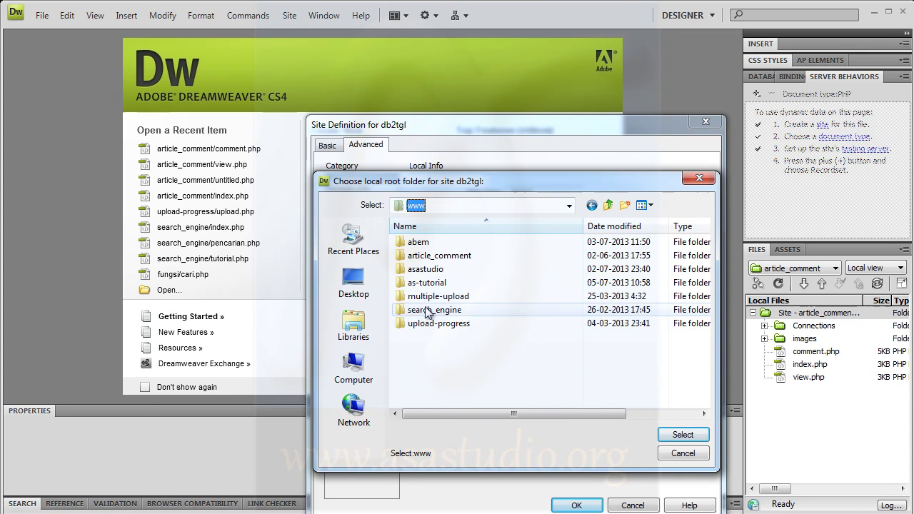
double_click(421, 283)
left_click(426, 243)
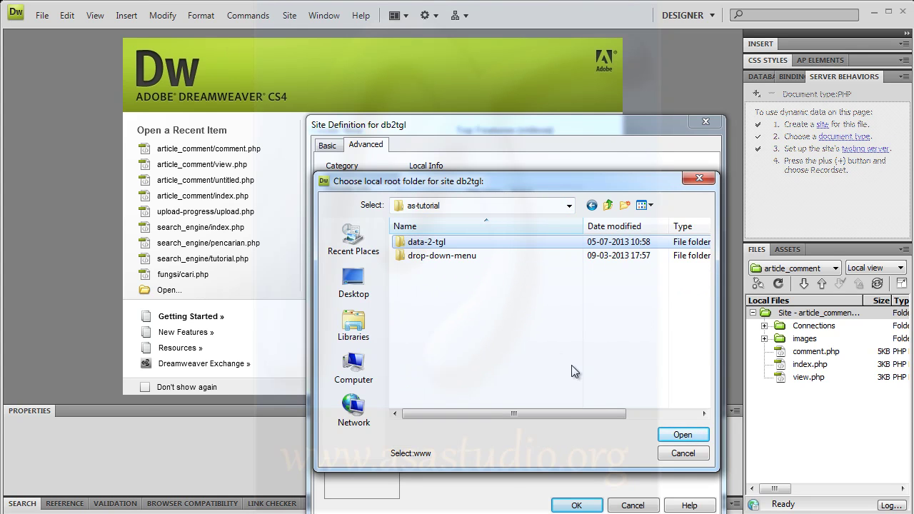
double_click(425, 245)
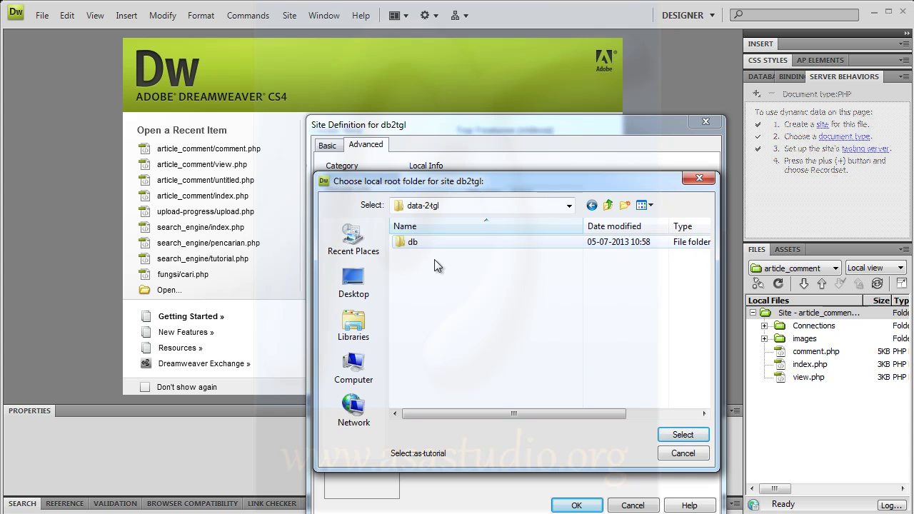
left_click(682, 434)
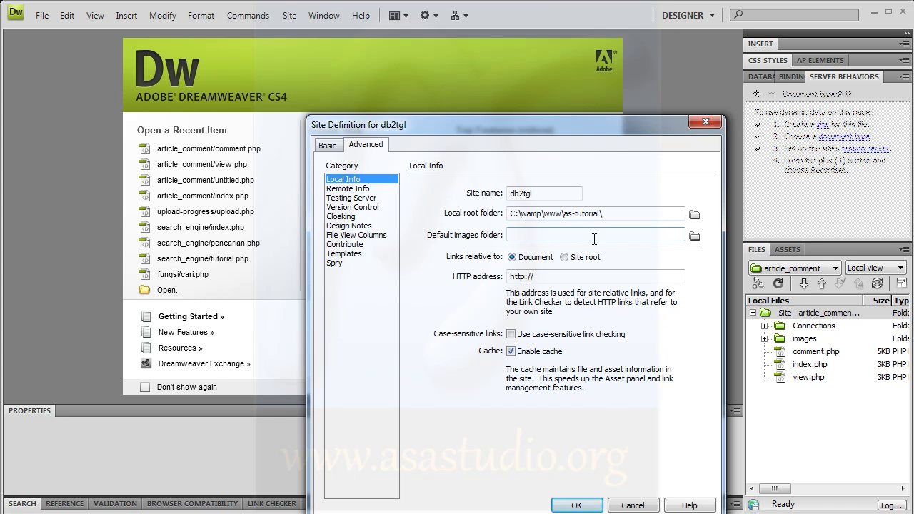
Create a folder named img inside data-2-tgl and select it while choosing the default images folder
left_click(694, 236)
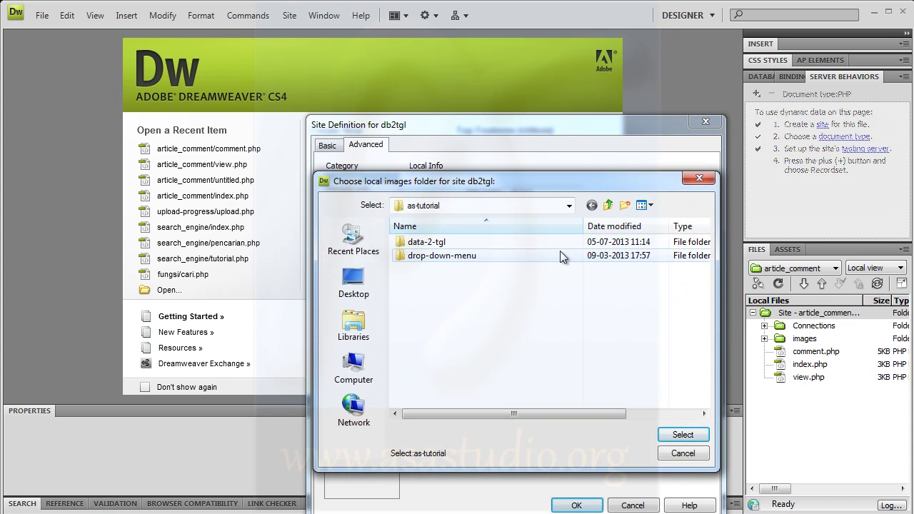
double_click(425, 242)
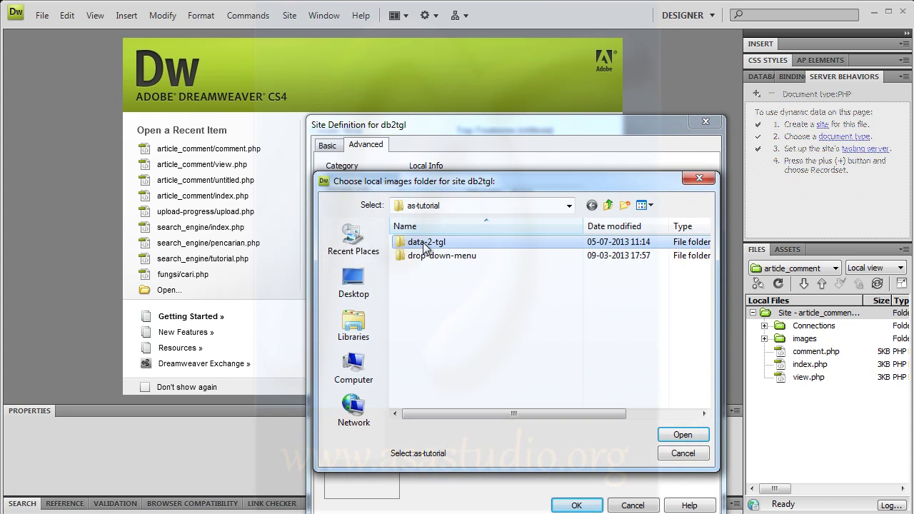
left_click(624, 205)
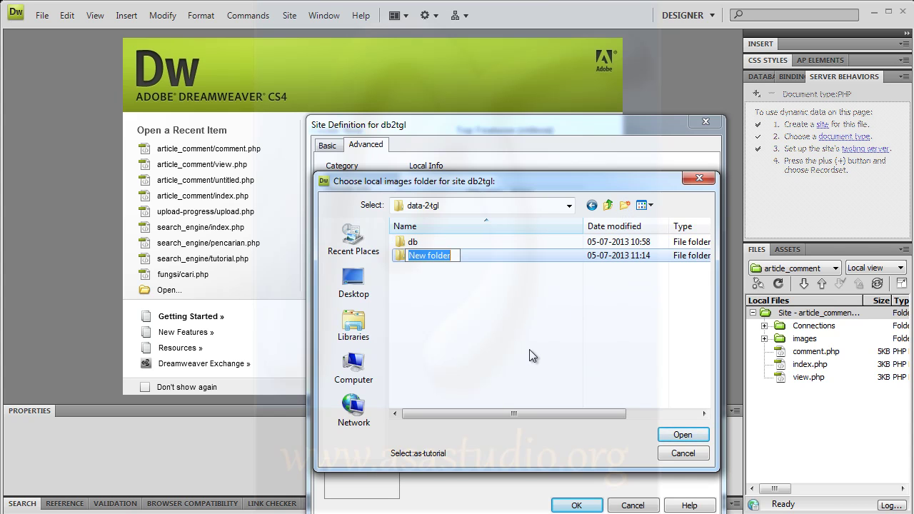
type("img")
key("Return")
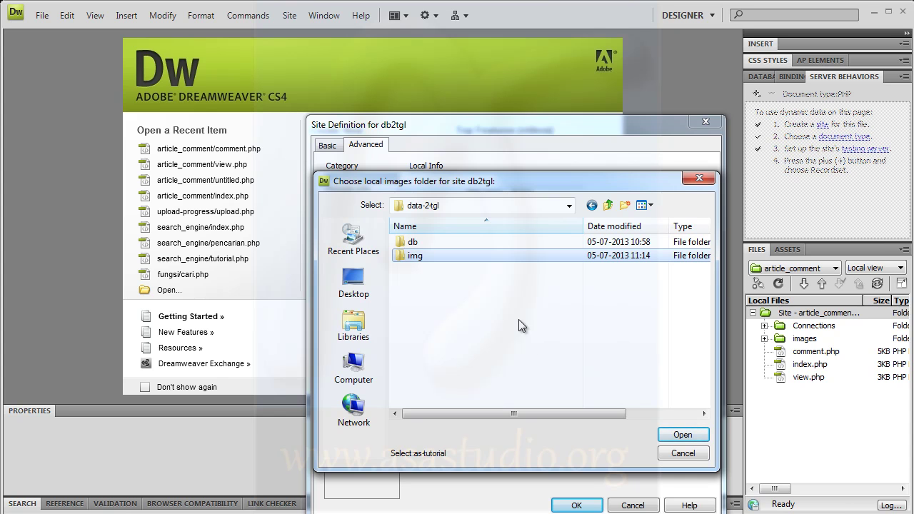
double_click(413, 256)
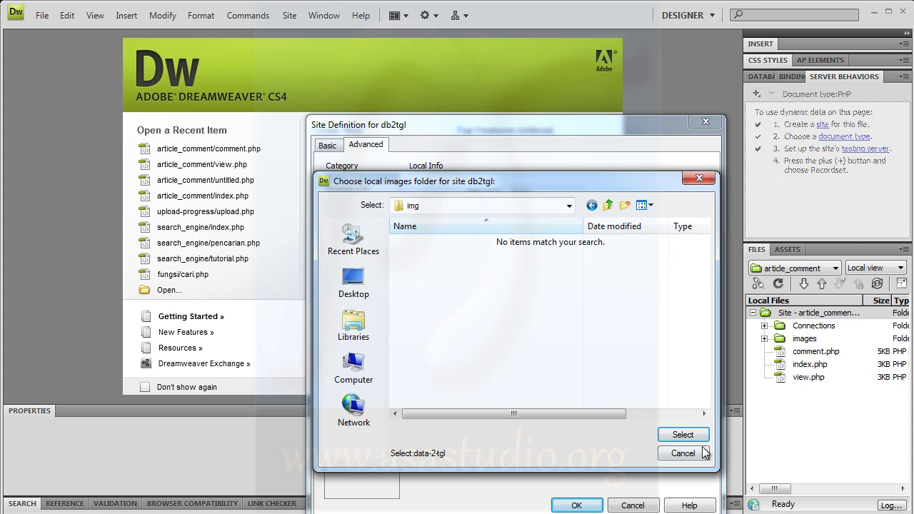
left_click(679, 434)
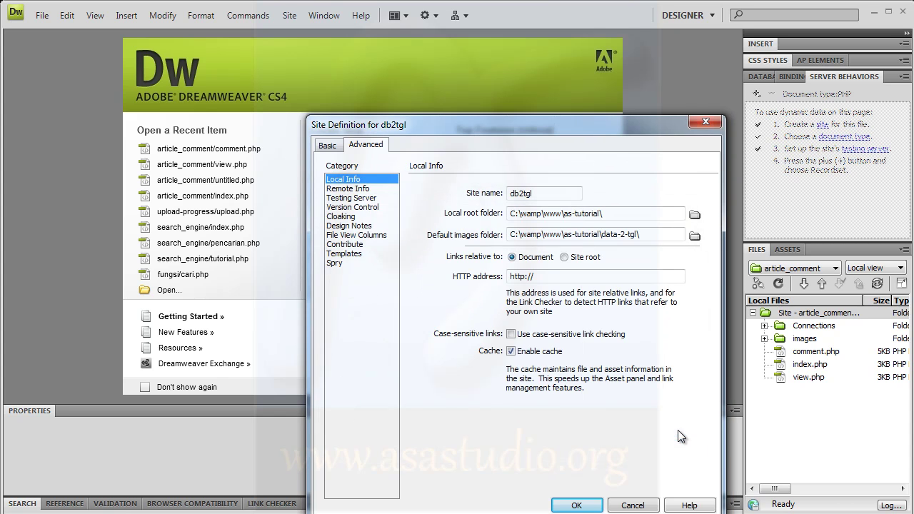
Complete the local root folder path as C:\wamp\www\as-tutorial\data-2-tgl and the default images folder path as C:\wamp\www\as-tutorial\data-2-tgl\img
left_click(619, 213)
type("data-2-tgl")
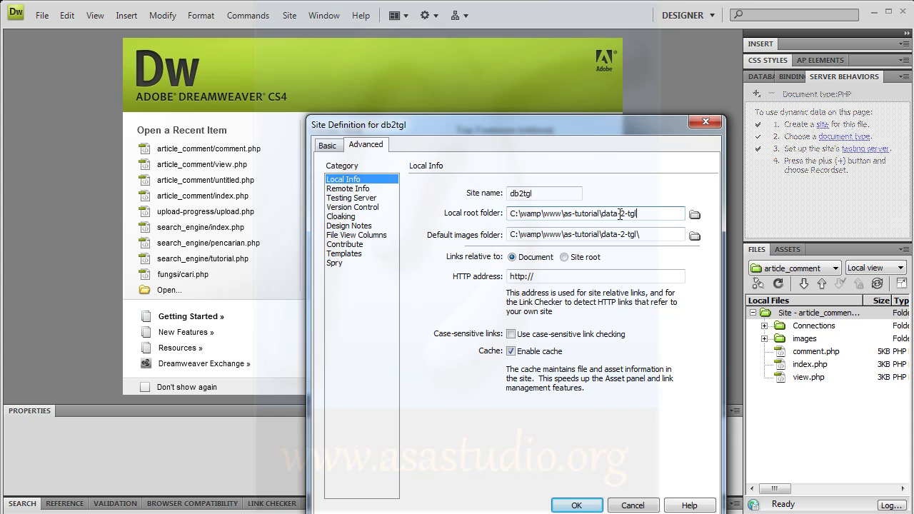
left_click(665, 234)
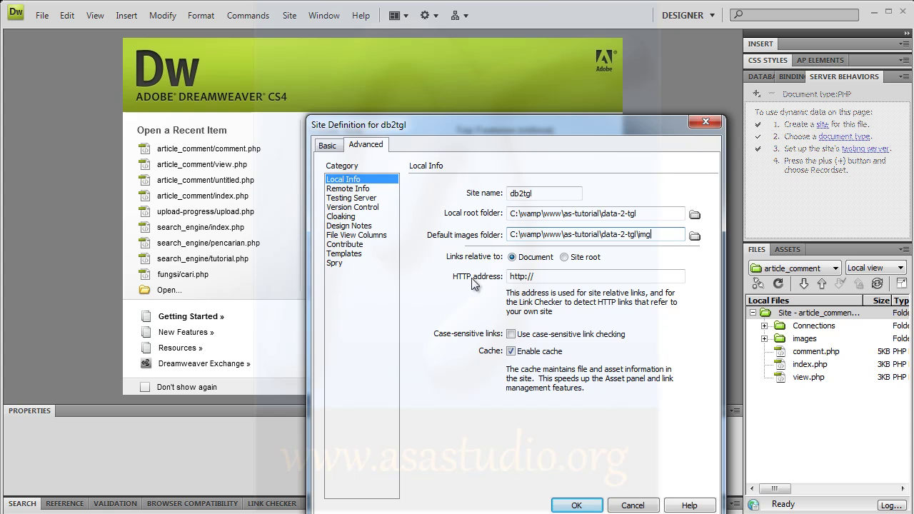
left_click(552, 276)
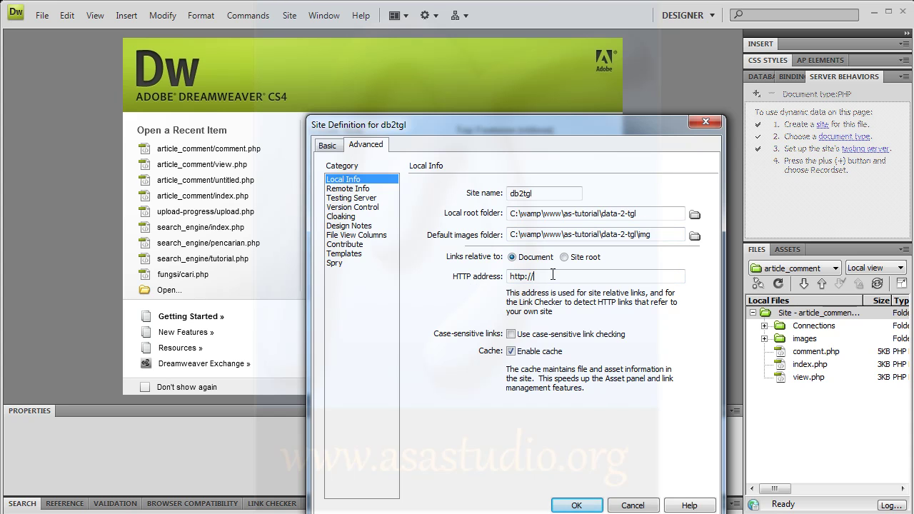
type("localhost/as-tutorial/data")
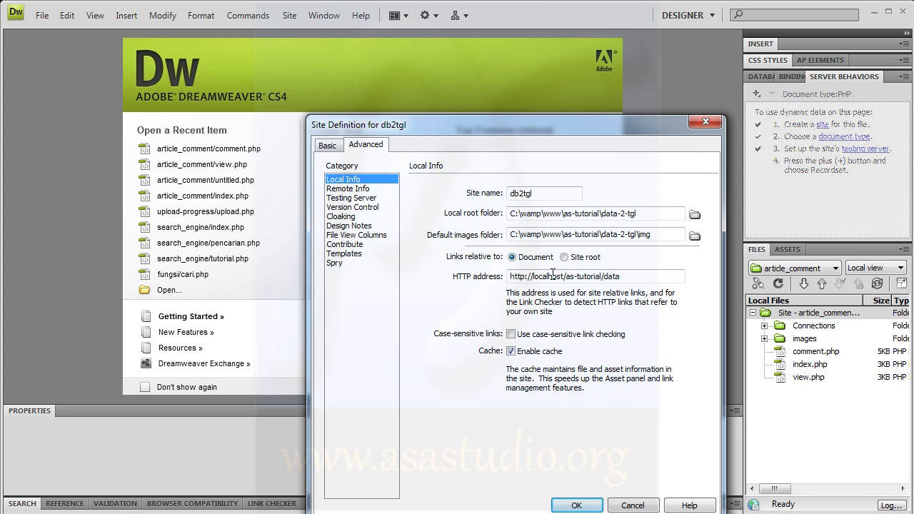
type("-2-tgl")
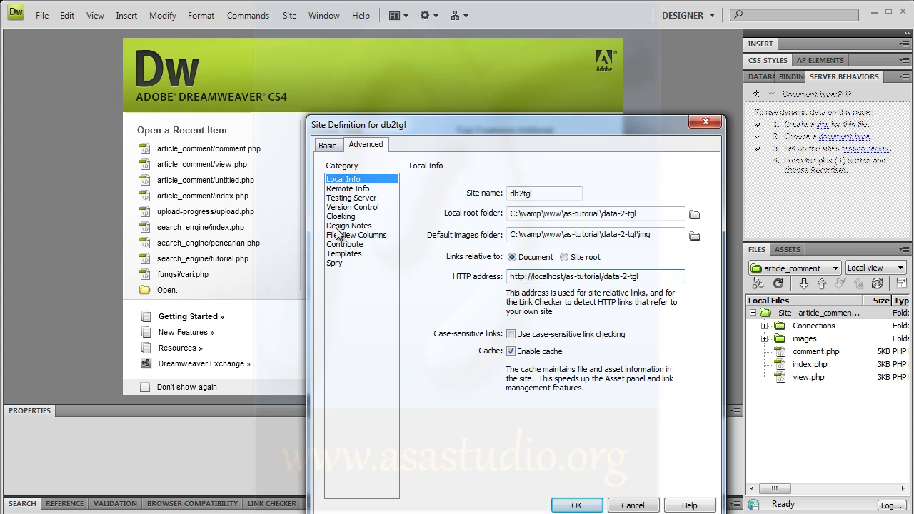
Configure the testing server with the PHP MySQL server model and Local/Network access
left_click(334, 198)
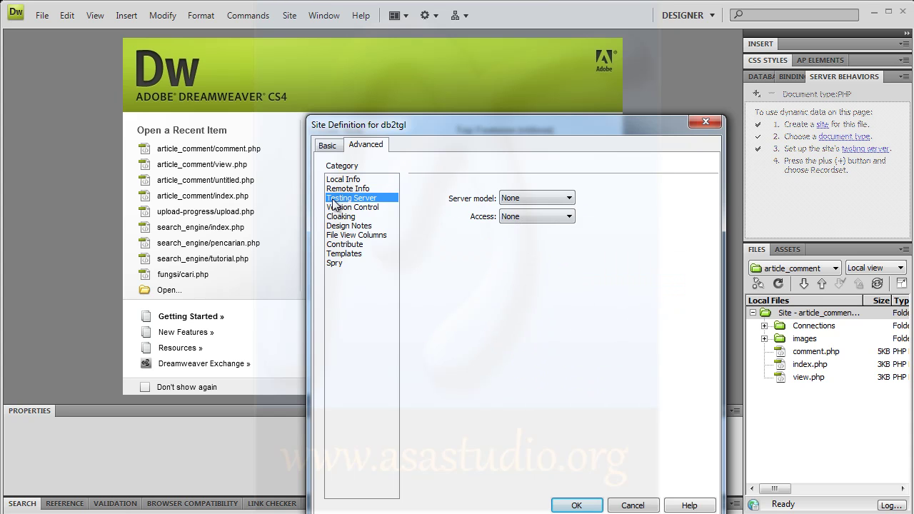
left_click(536, 200)
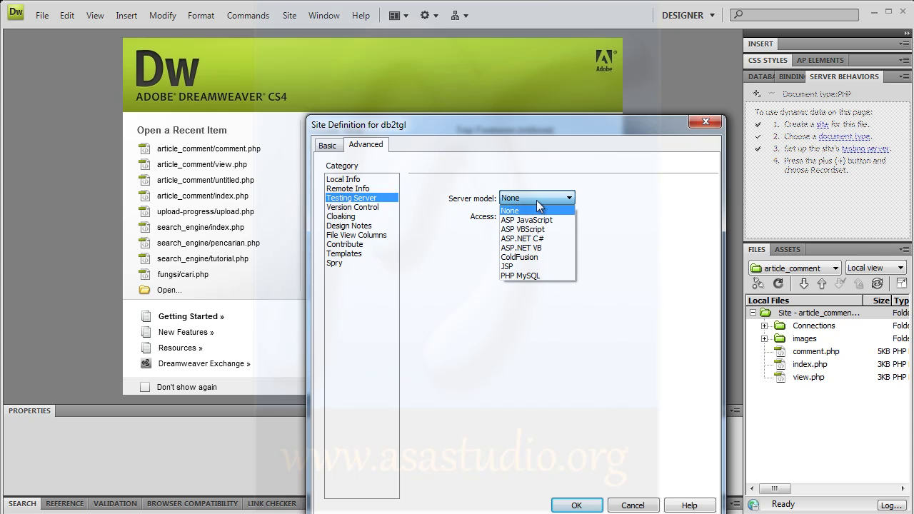
left_click(543, 274)
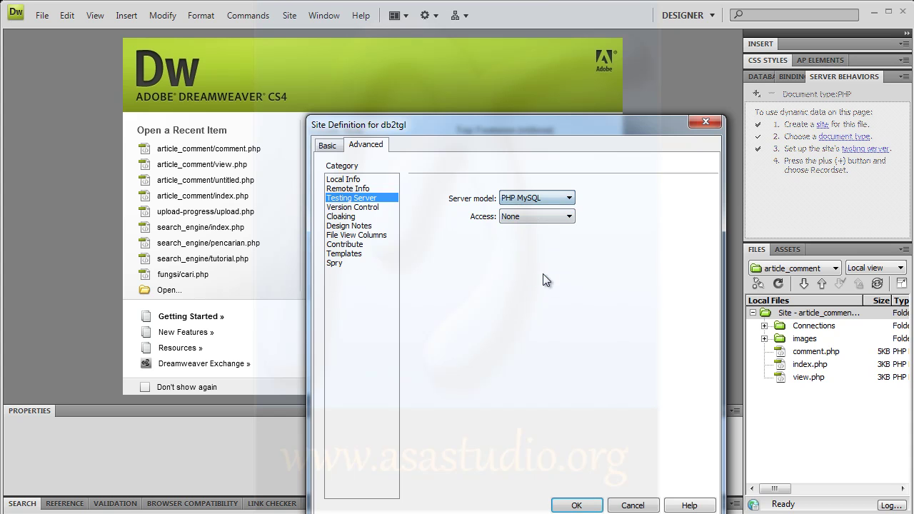
left_click(543, 217)
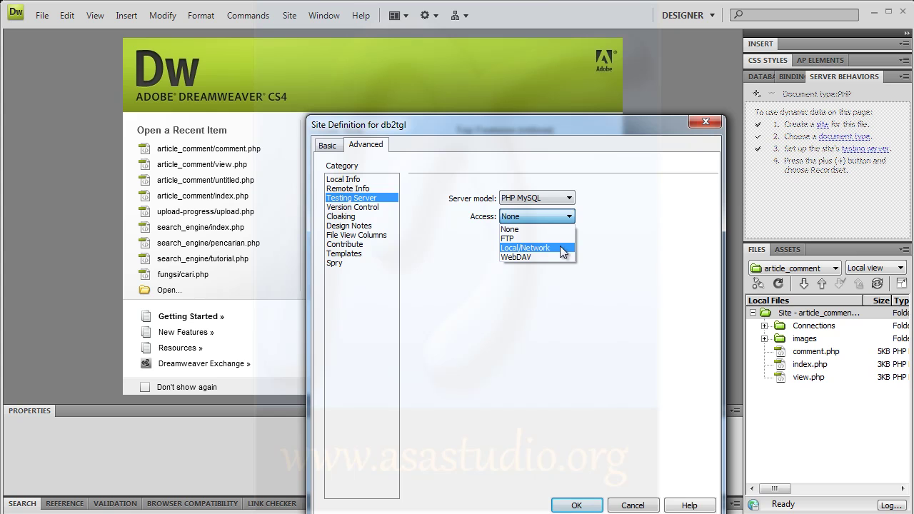
left_click(559, 247)
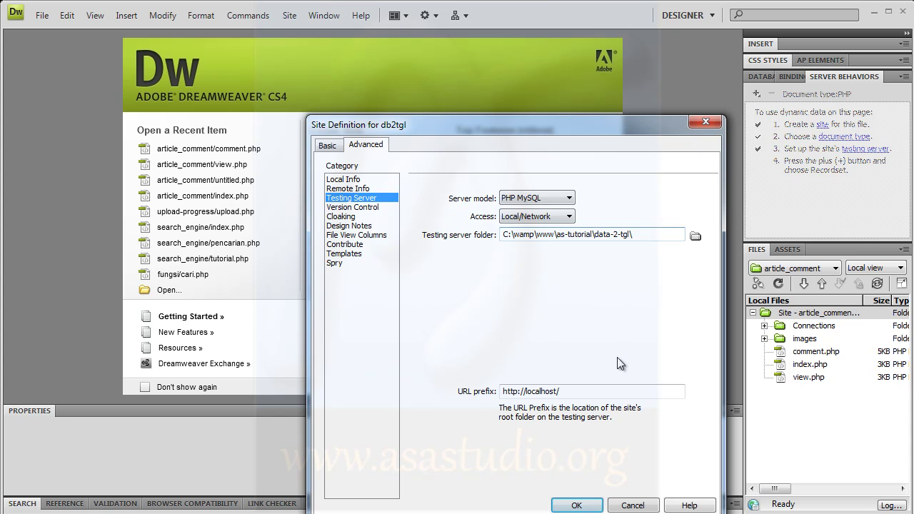
left_click_drag(556, 234, 683, 234)
key("ctrl+c")
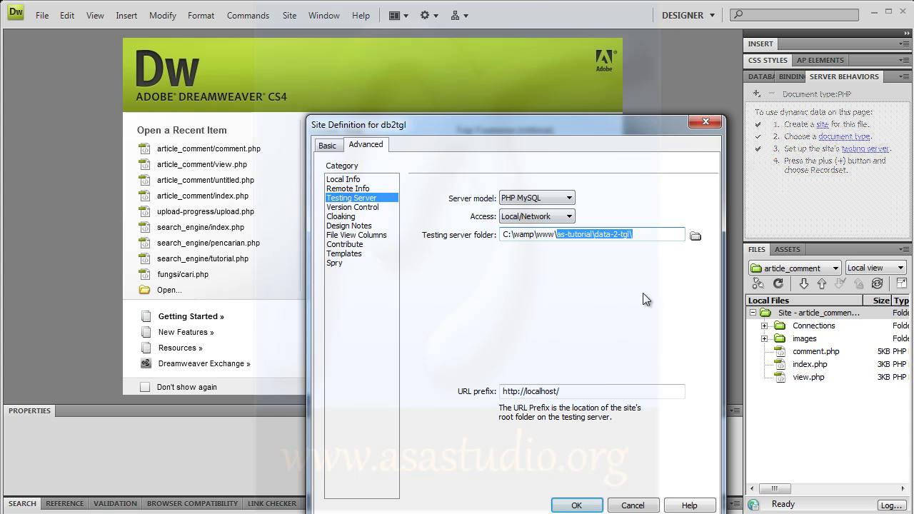
left_click(602, 390)
key("ctrl+v")
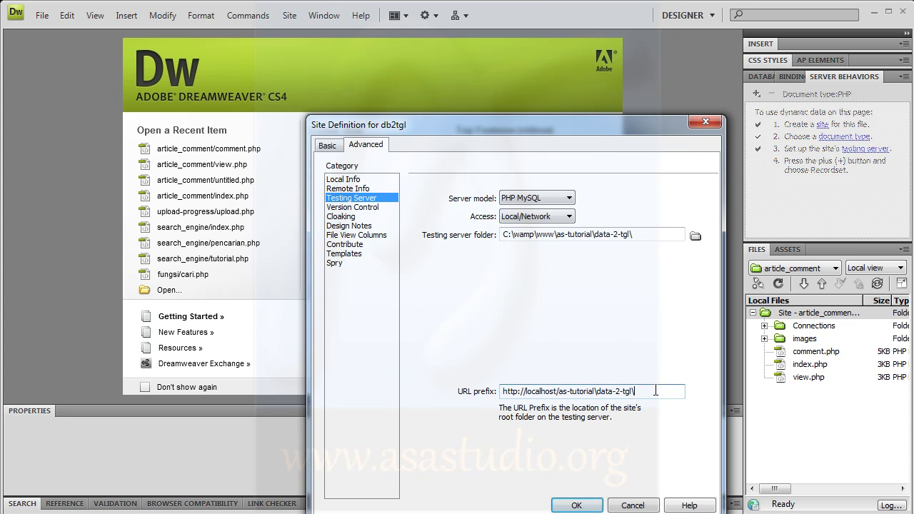
key("BackSpace")
left_click_drag(586, 126, 526, 63)
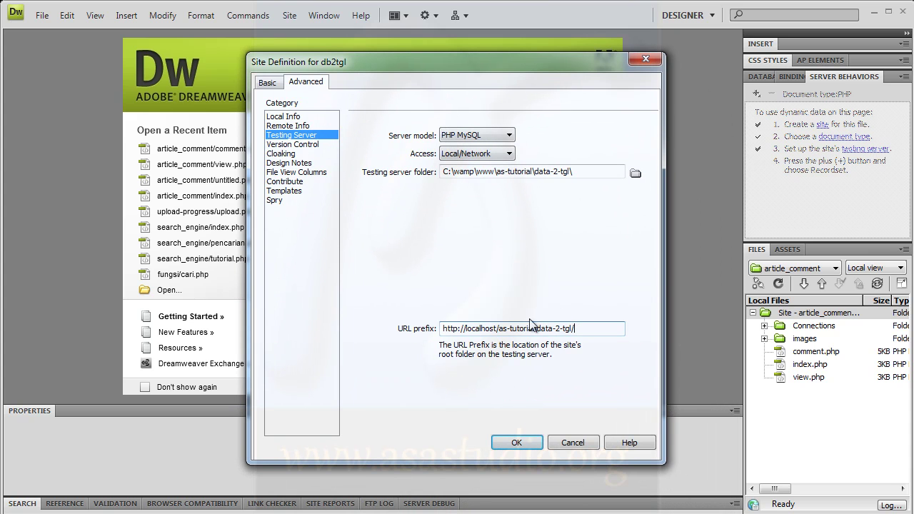
Review the site definition's local info and testing server settings, checking the folder paths and the HTTP address
left_click(284, 116)
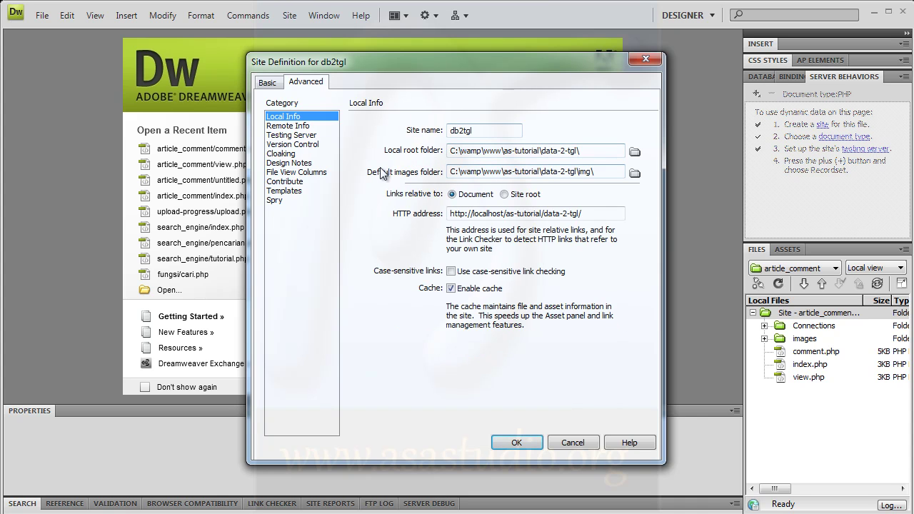
left_click(267, 83)
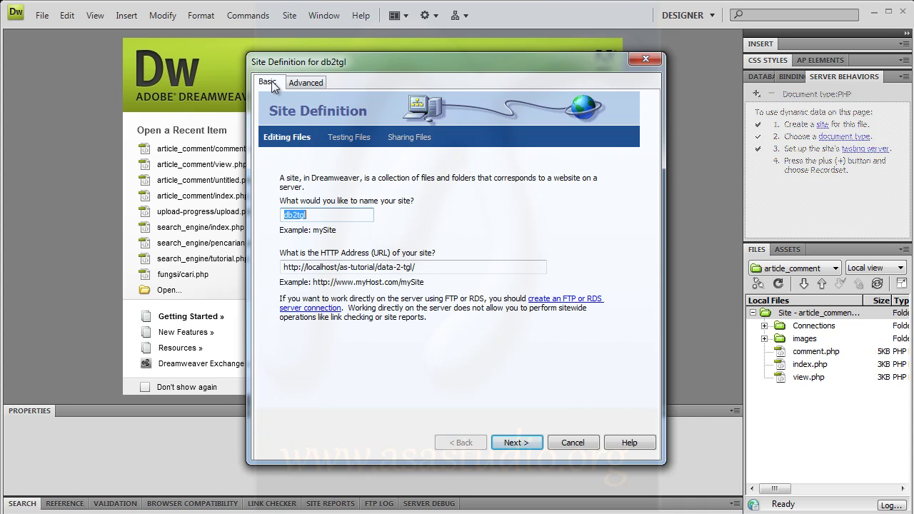
left_click(303, 83)
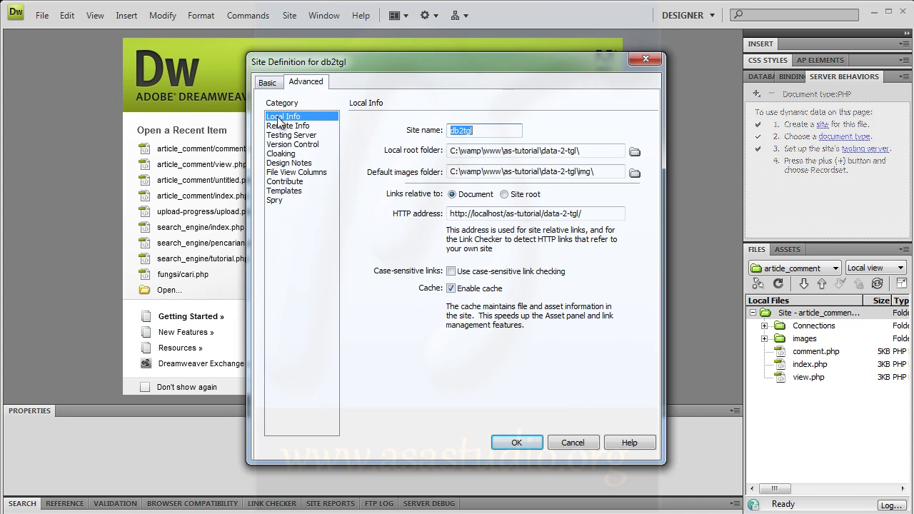
left_click(487, 131)
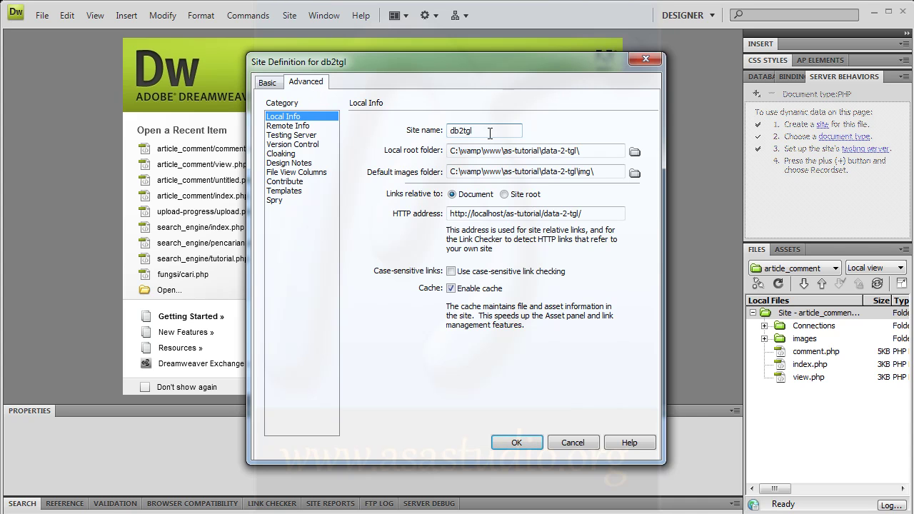
left_click(593, 145)
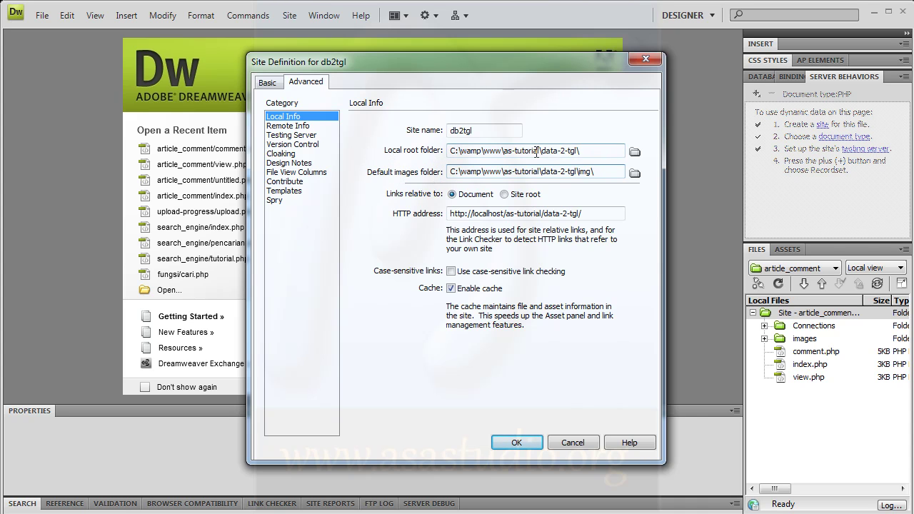
left_click_drag(541, 150, 576, 150)
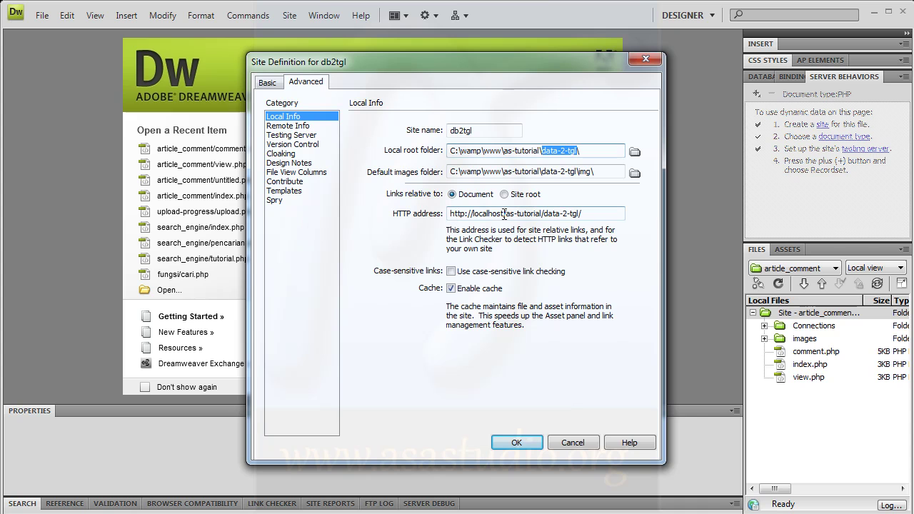
left_click_drag(504, 214, 541, 216)
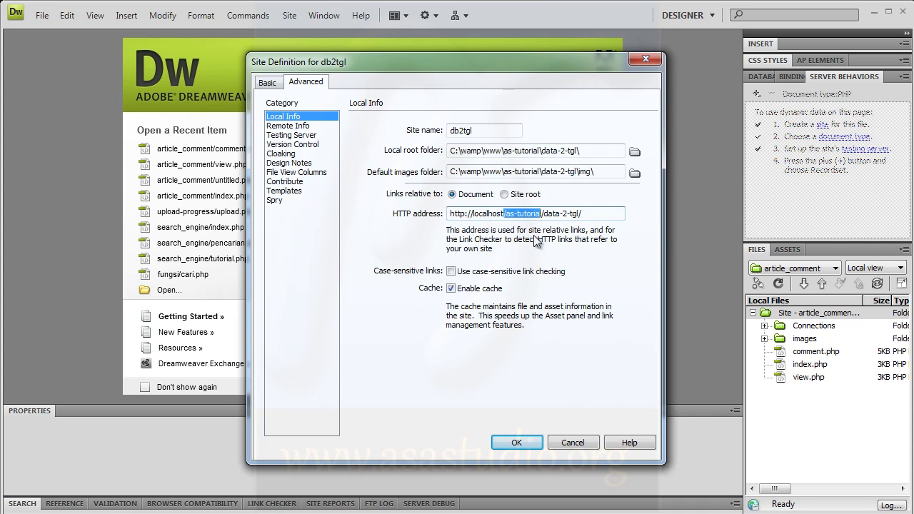
left_click_drag(542, 214, 578, 214)
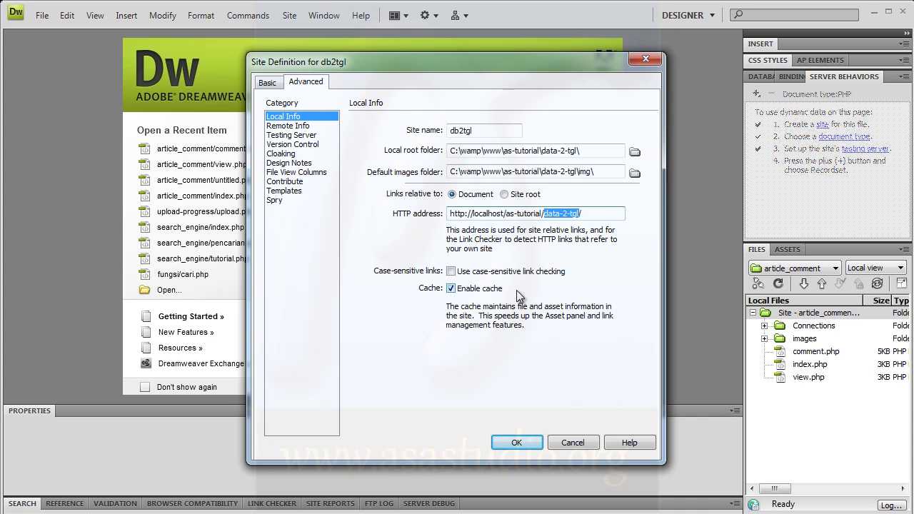
left_click(288, 135)
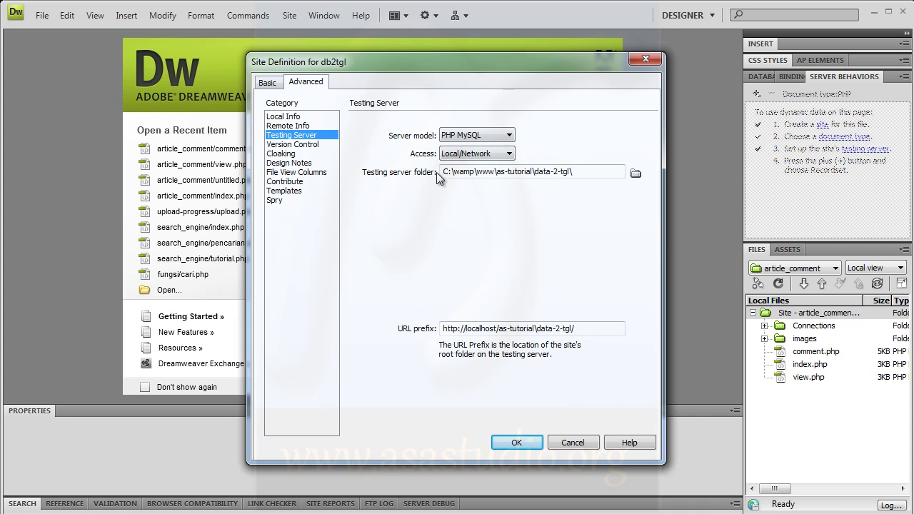
left_click(590, 169)
left_click_drag(532, 172, 575, 172)
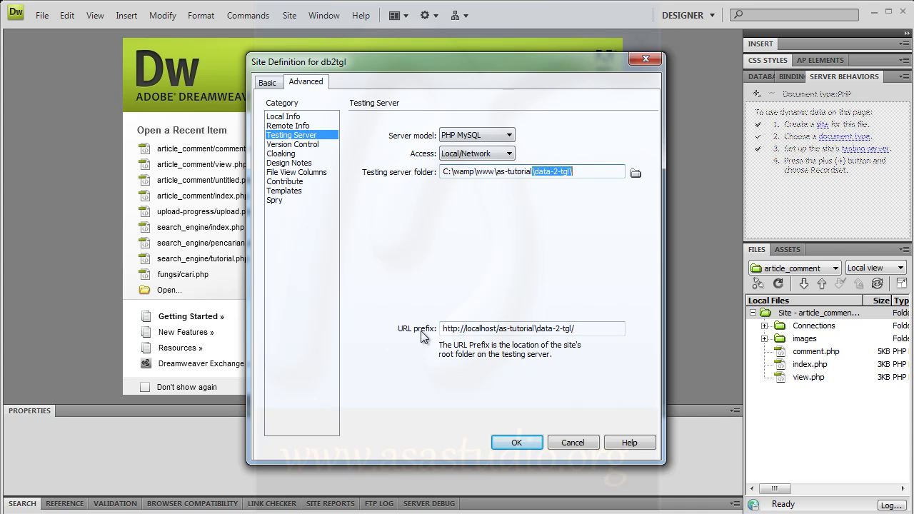
Compare the testing server folder path with the URL prefix and save the db2tgl site definition
left_click(579, 171)
left_click_drag(498, 174, 587, 175)
left_click(586, 177)
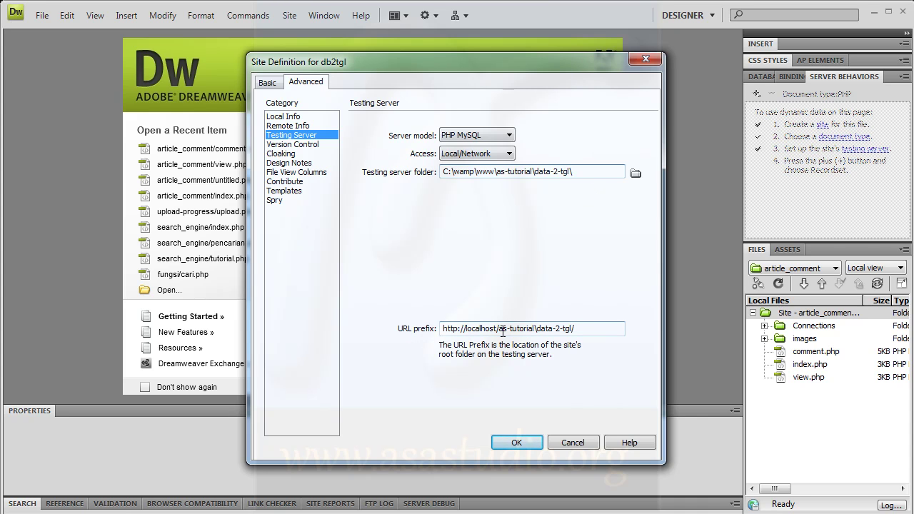
left_click_drag(498, 328, 577, 330)
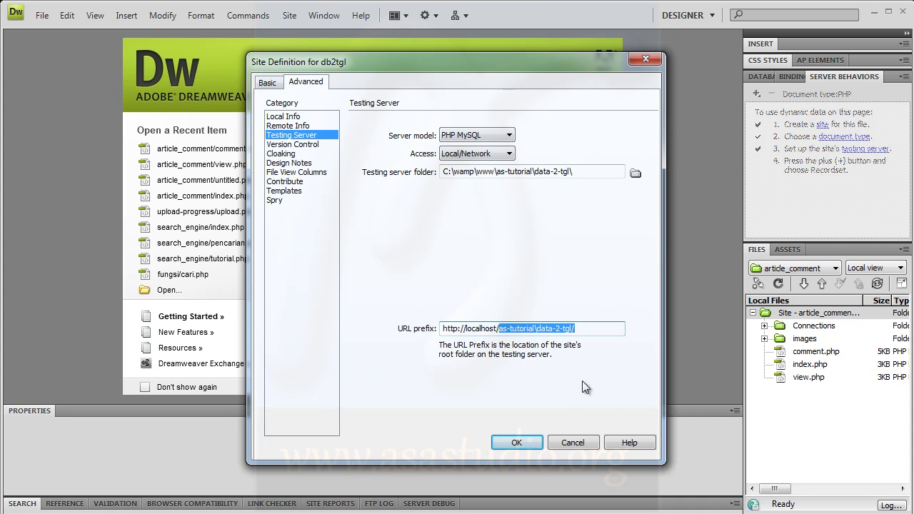
left_click(509, 442)
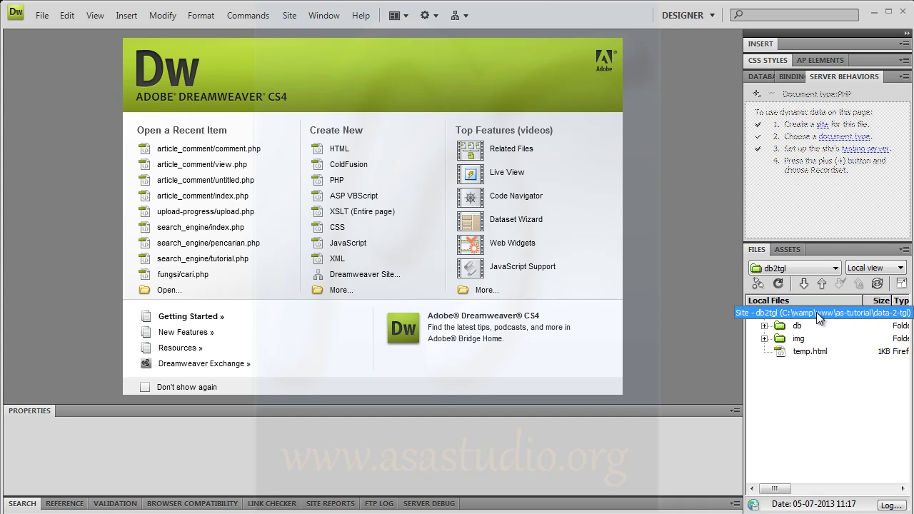
Create a new PHP file named test.php in the root of the db2tgl site
left_click(802, 352)
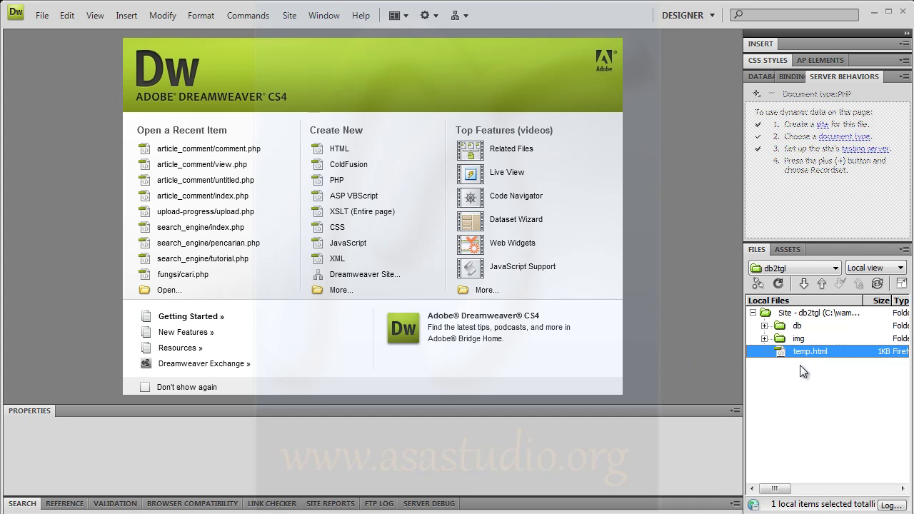
right_click(785, 404)
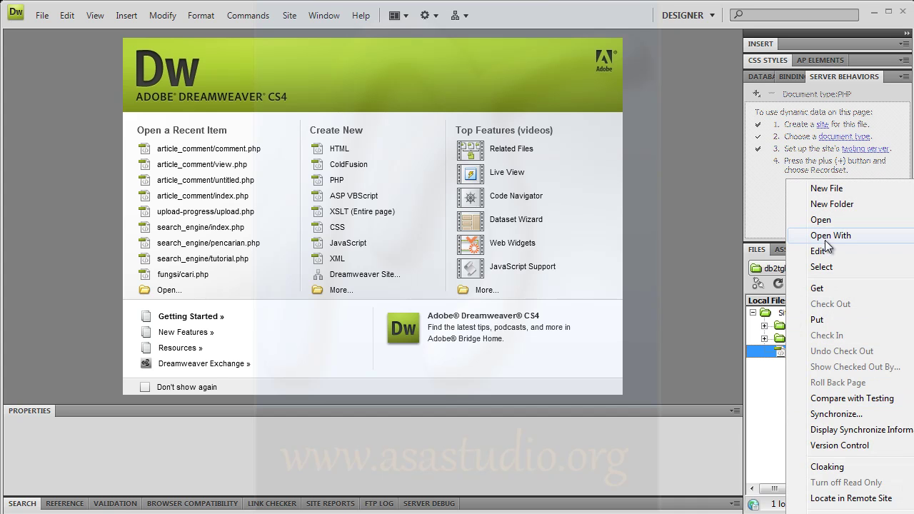
left_click(827, 188)
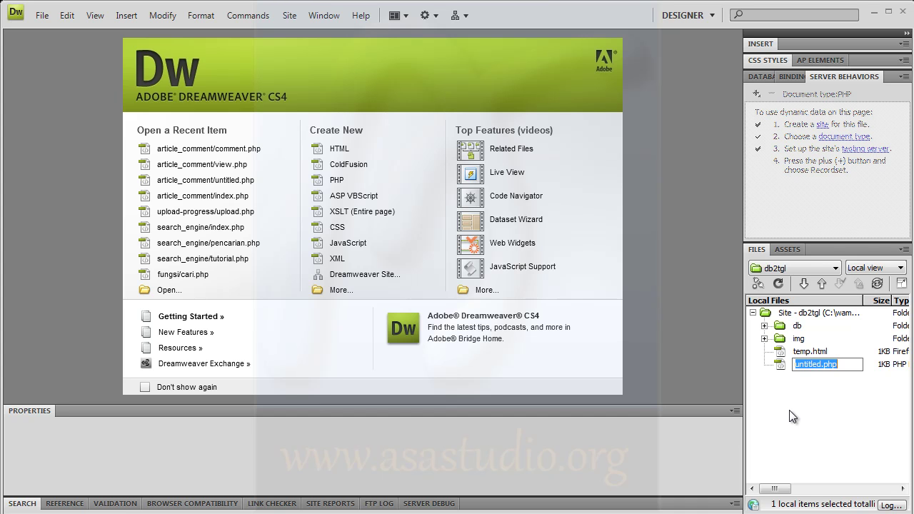
key("Left")
key("Left")
key("Right")
key("shift+Left")
key("shift+Left")
key("shift+Left")
key("shift+Left")
key("shift+Left")
key("shift+Left")
key("shift+Left")
key("shift+Left")
type("test")
key("Return")
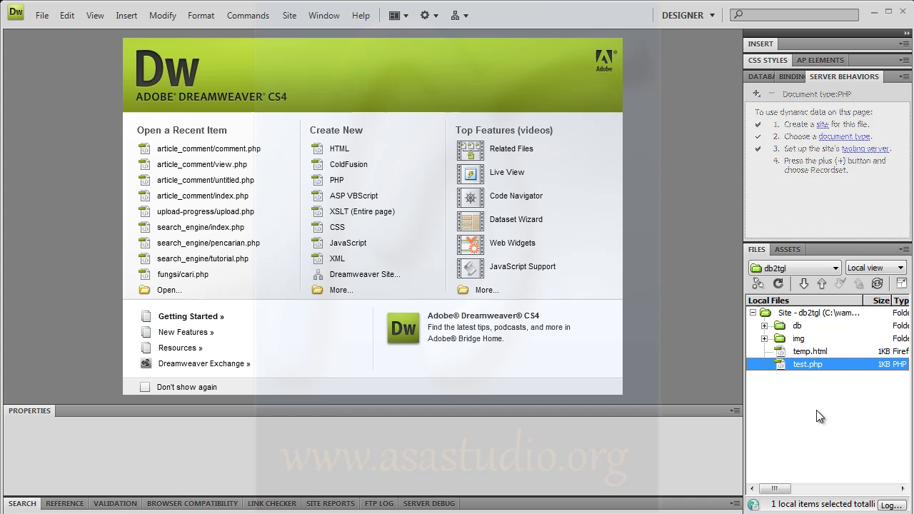
Open test.php for editing and show it in Split view with code and design together
double_click(783, 364)
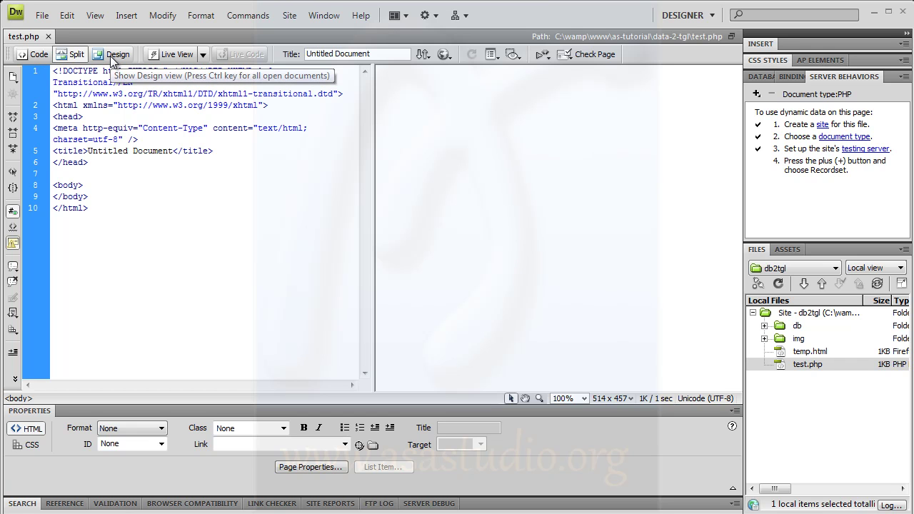
left_click(41, 55)
left_click(74, 55)
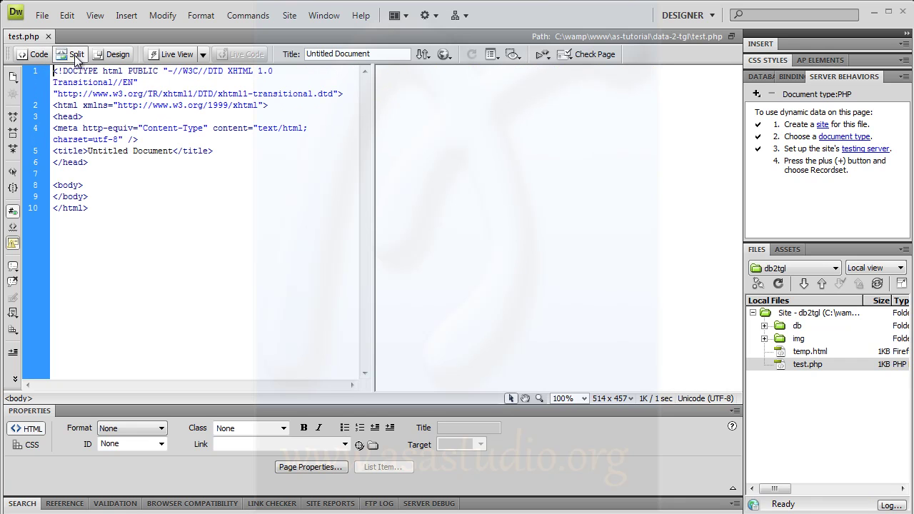